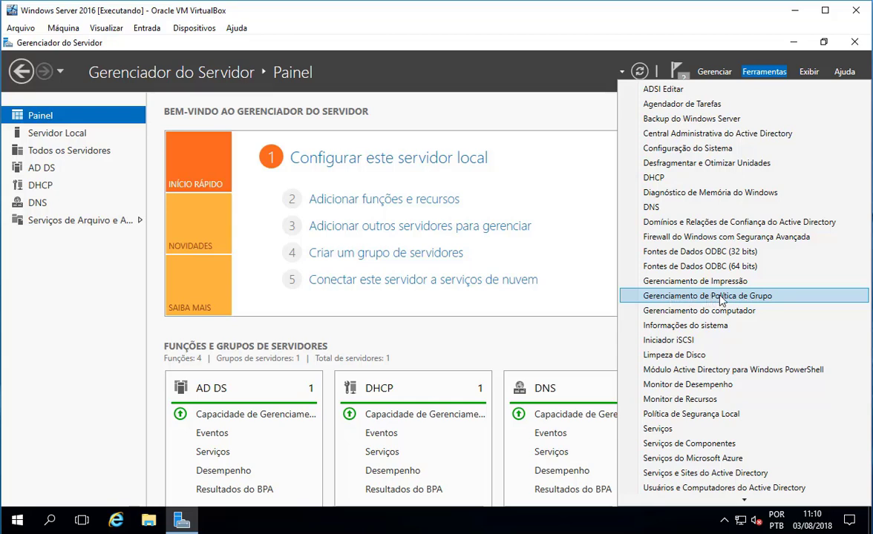
# Step: Open Gerenciamento de Política de Grupo and select Default Domain Policy under the empresa.local domain, dismissing the link notice
pyautogui.click(781, 299)
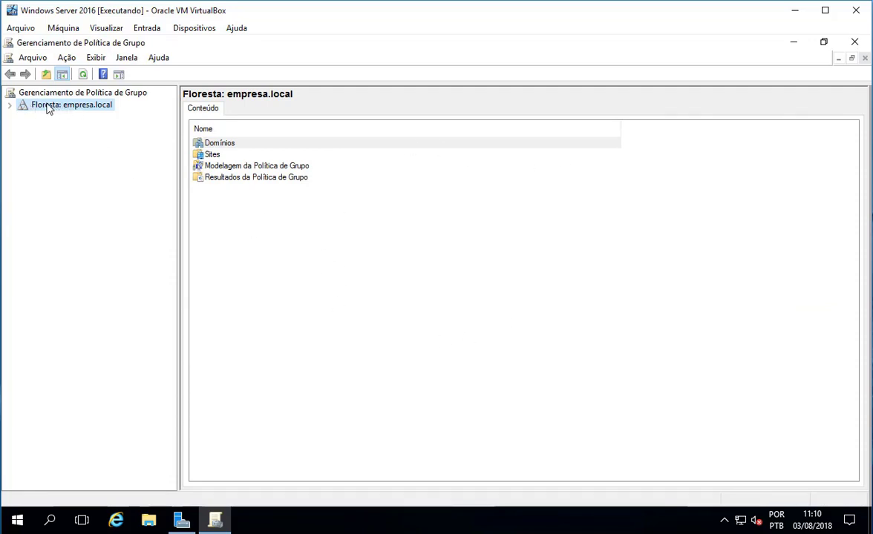
pyautogui.click(9, 107)
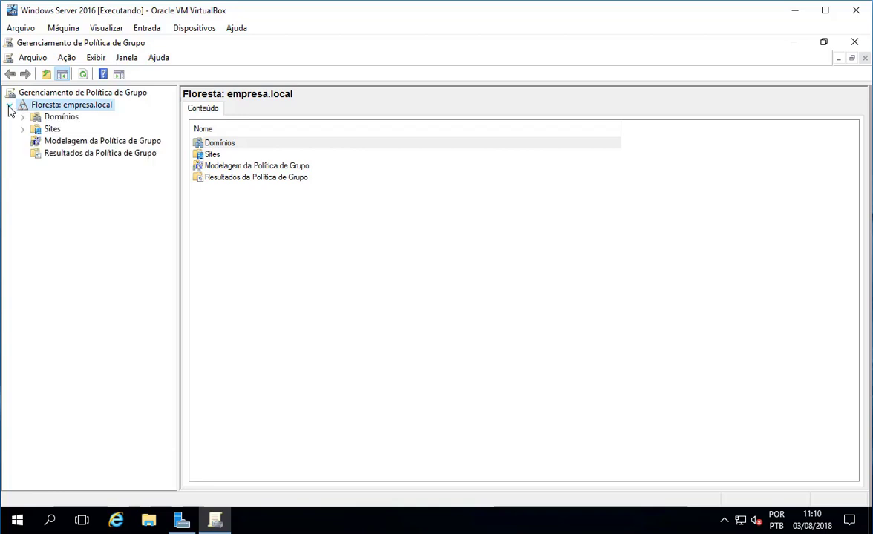
pyautogui.click(22, 116)
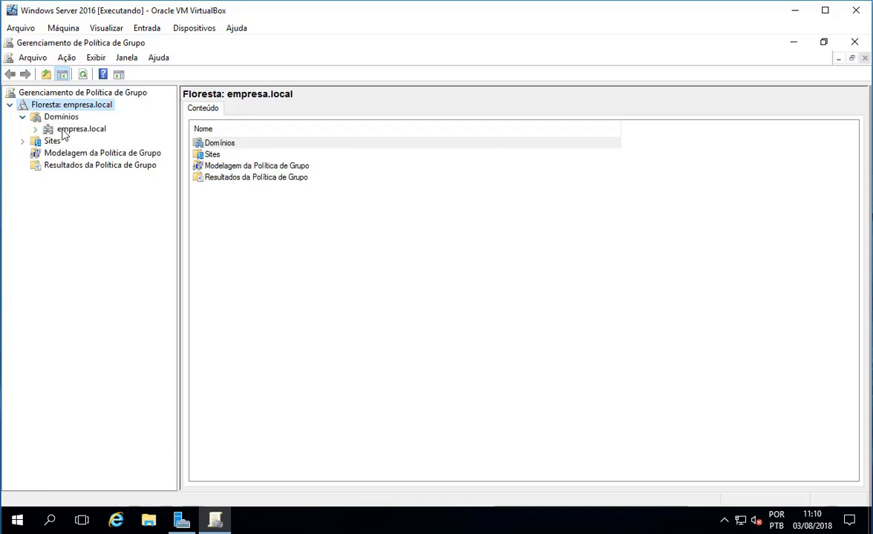
pyautogui.click(34, 130)
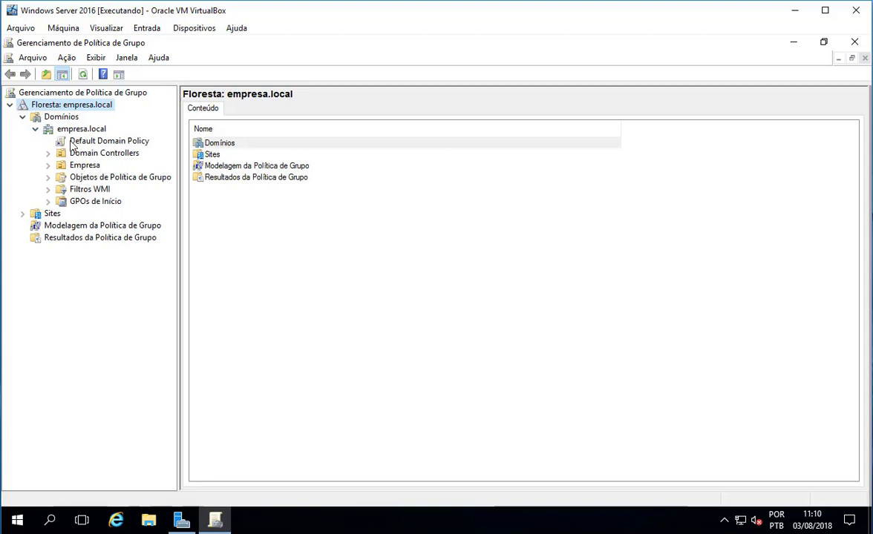
pyautogui.click(143, 145)
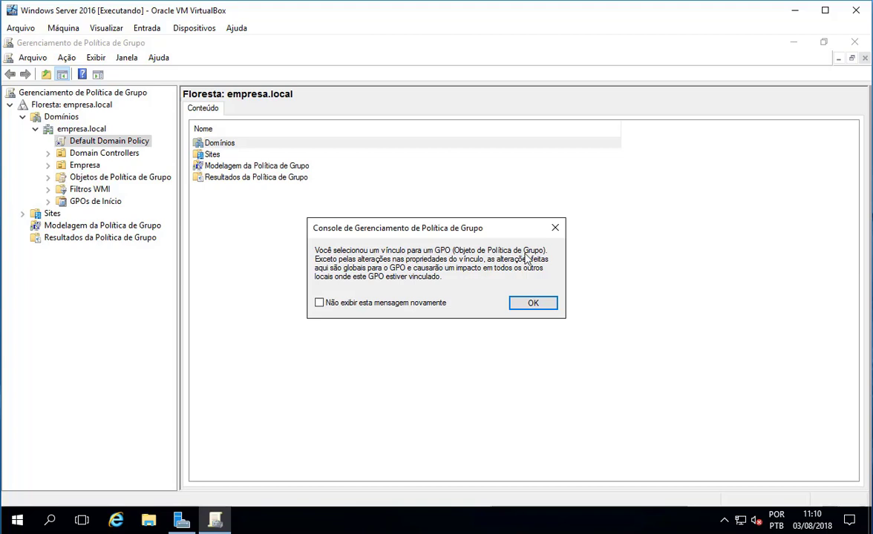
pyautogui.click(531, 304)
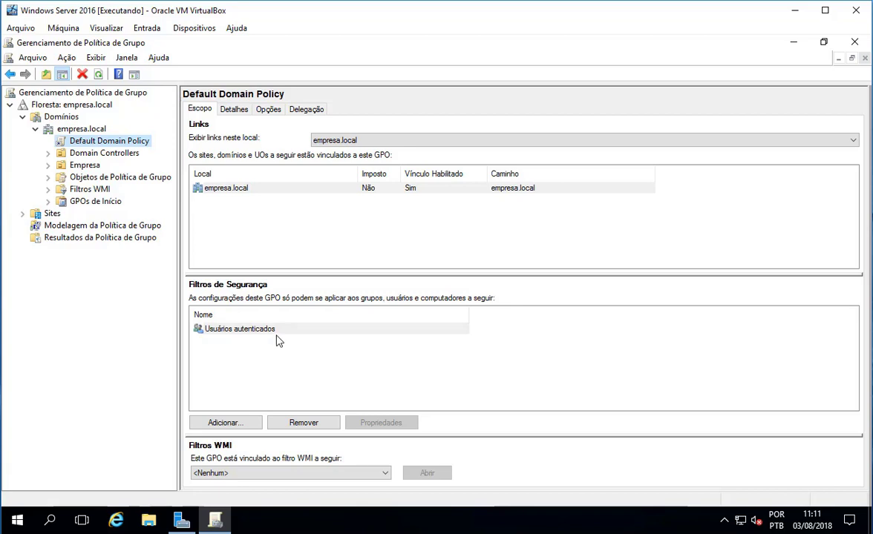
# Step: Display the Default Domain Policy settings report, adding about:security_mmc.exe to the trusted sites
pyautogui.click(271, 111)
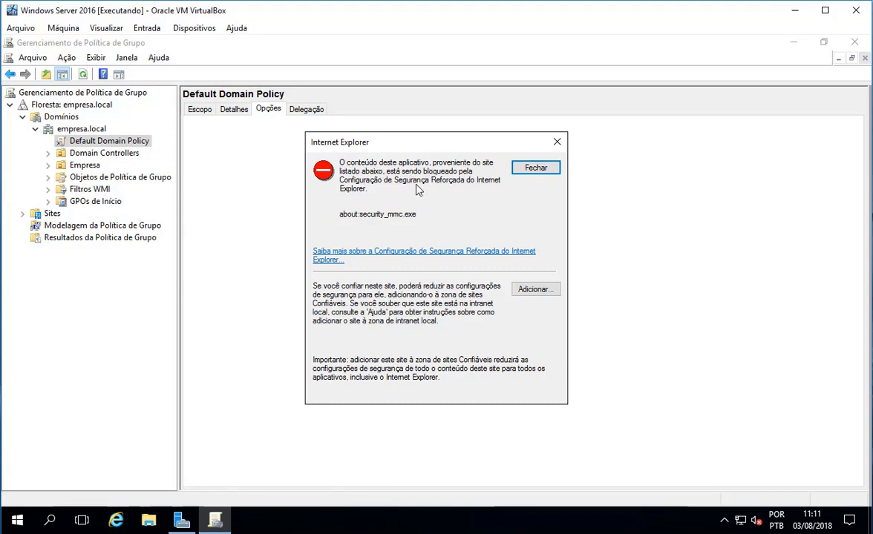
pyautogui.click(533, 290)
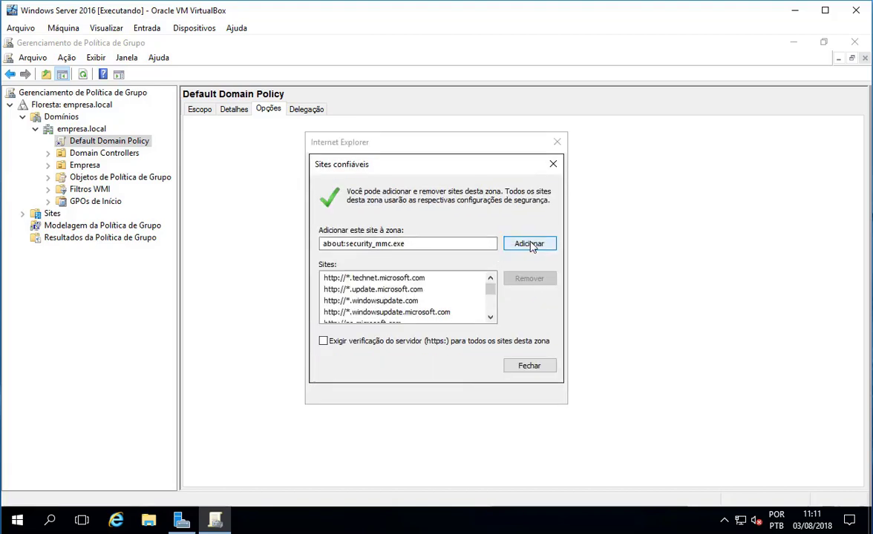
pyautogui.click(530, 244)
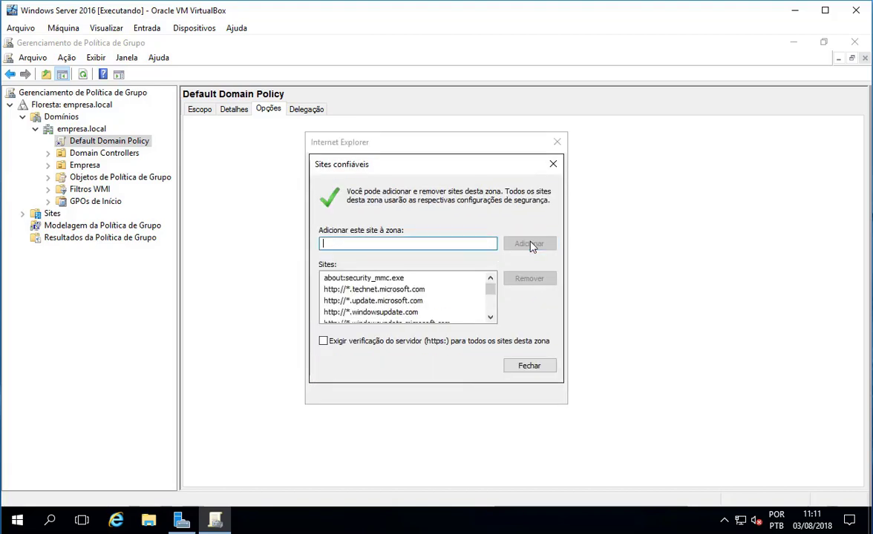
pyautogui.click(527, 366)
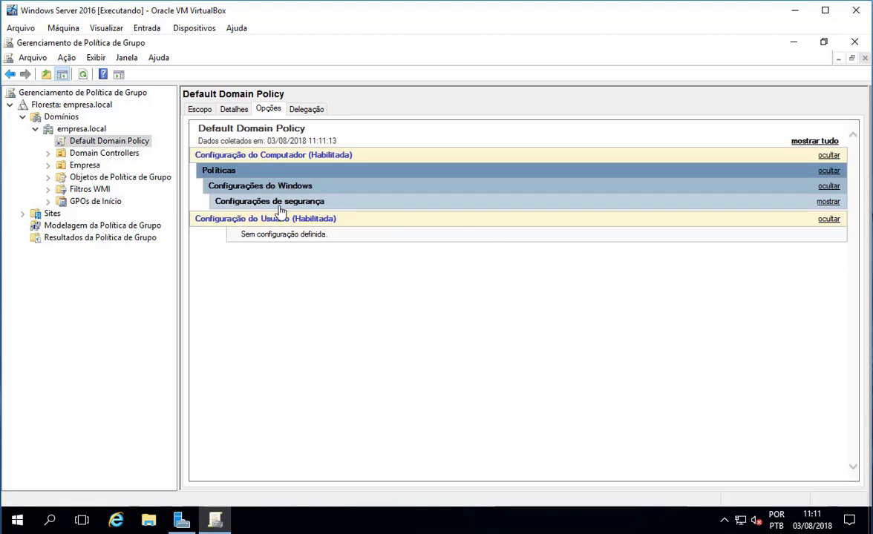
# Step: Expand the report's security settings to examine the password, account lockout and Kerberos policies
pyautogui.click(827, 204)
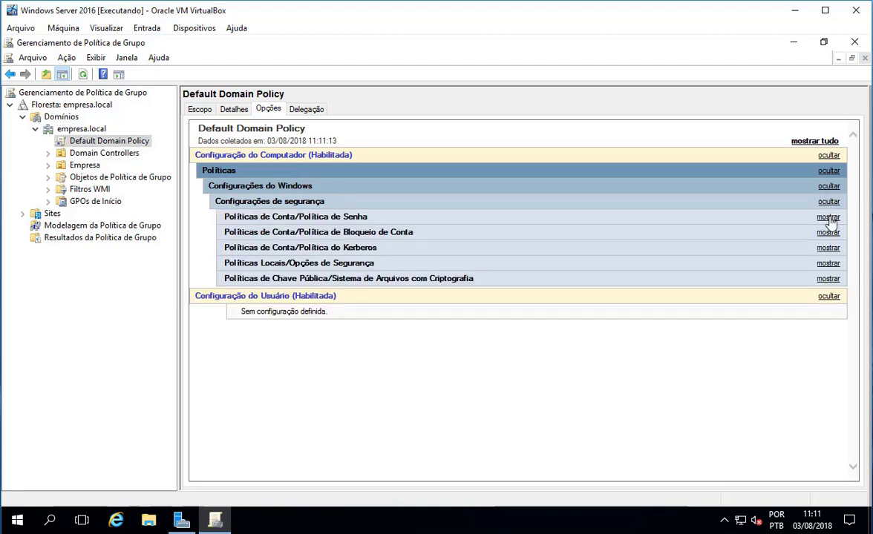
pyautogui.click(829, 217)
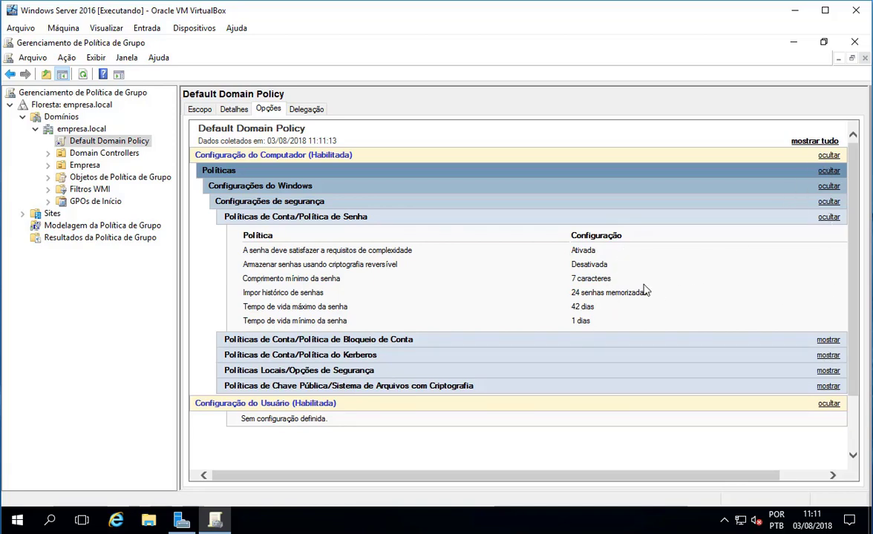
pyautogui.scroll(-1, 650, 289)
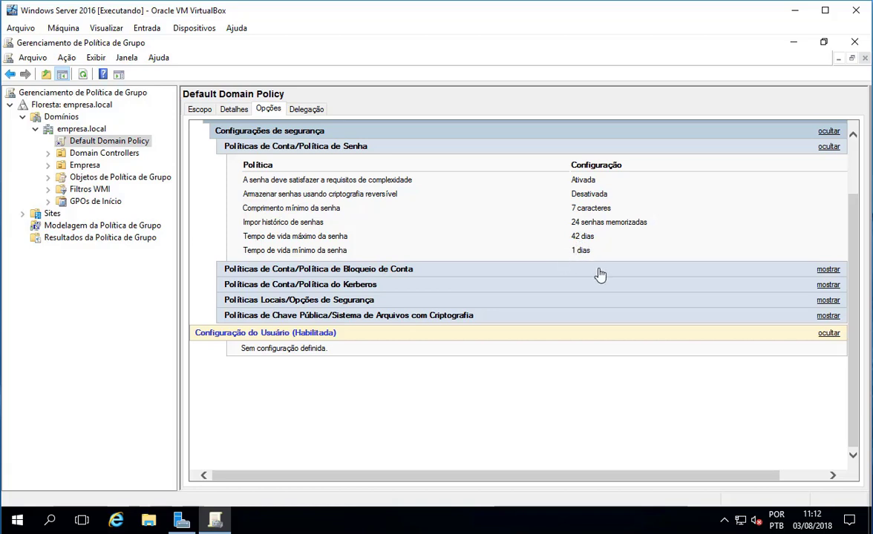
pyautogui.click(828, 269)
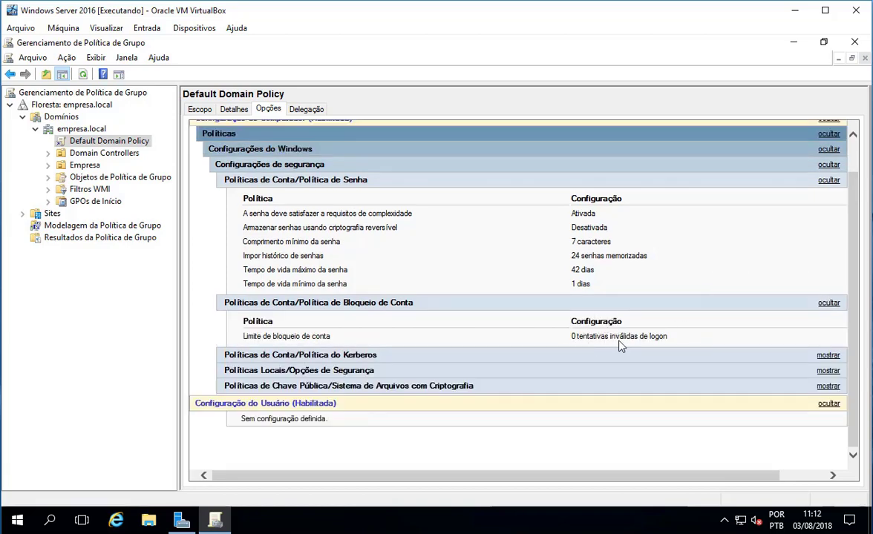
pyautogui.click(824, 358)
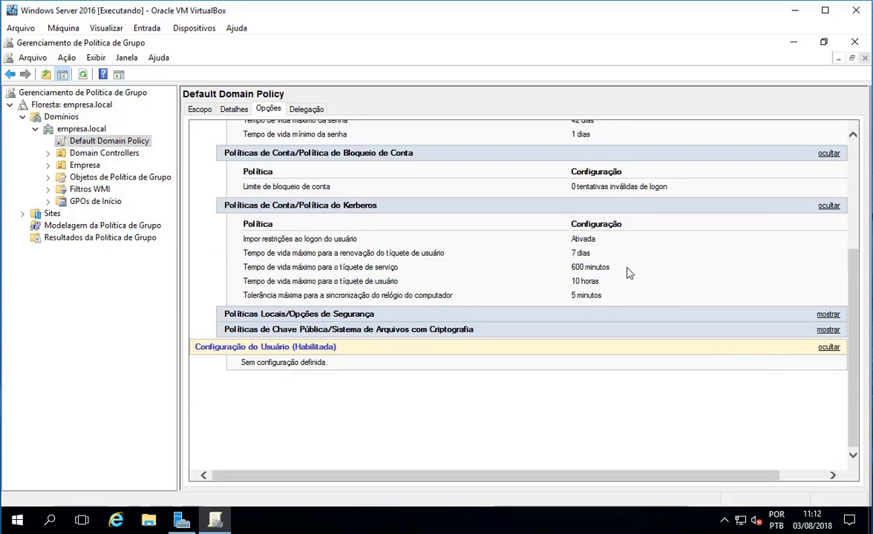
# Step: Examine the network access and network security options and the encrypting file system certificates in the report
pyautogui.click(828, 315)
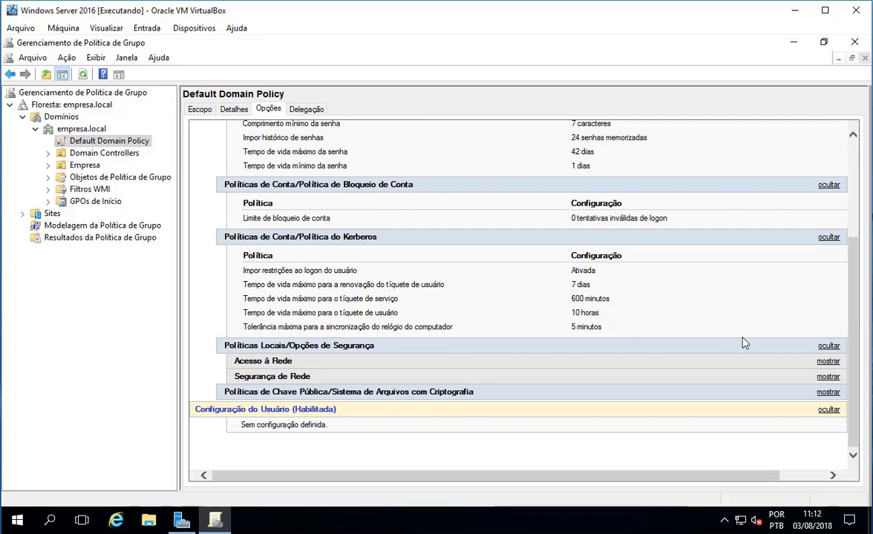
pyautogui.click(827, 362)
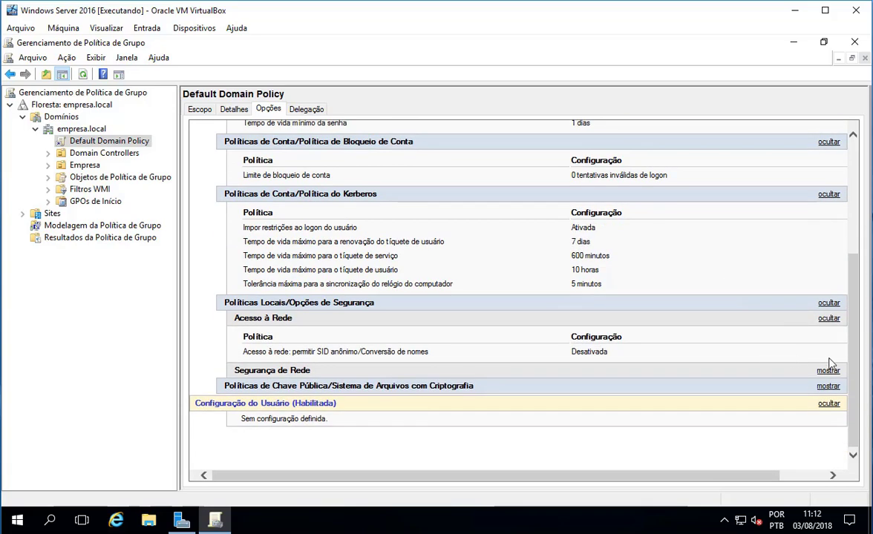
pyautogui.click(828, 369)
pyautogui.scroll(-2, 765, 368)
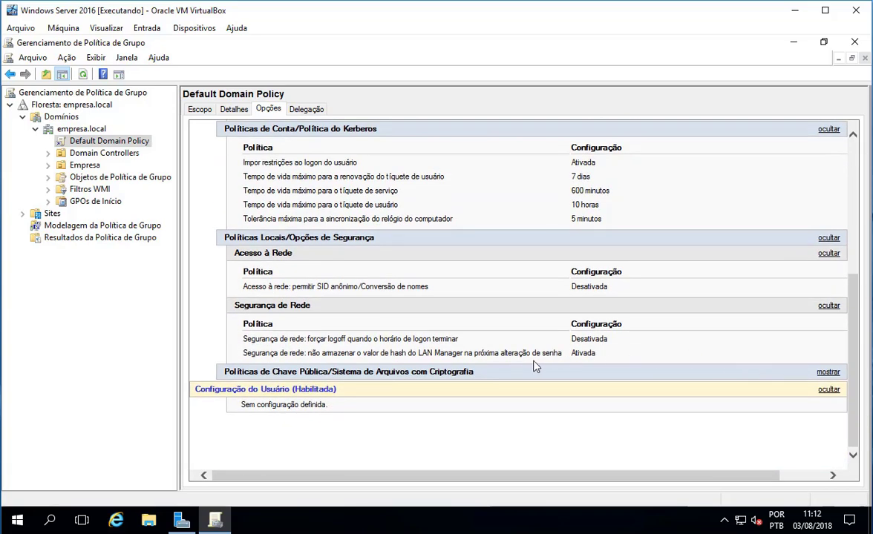
pyautogui.click(828, 372)
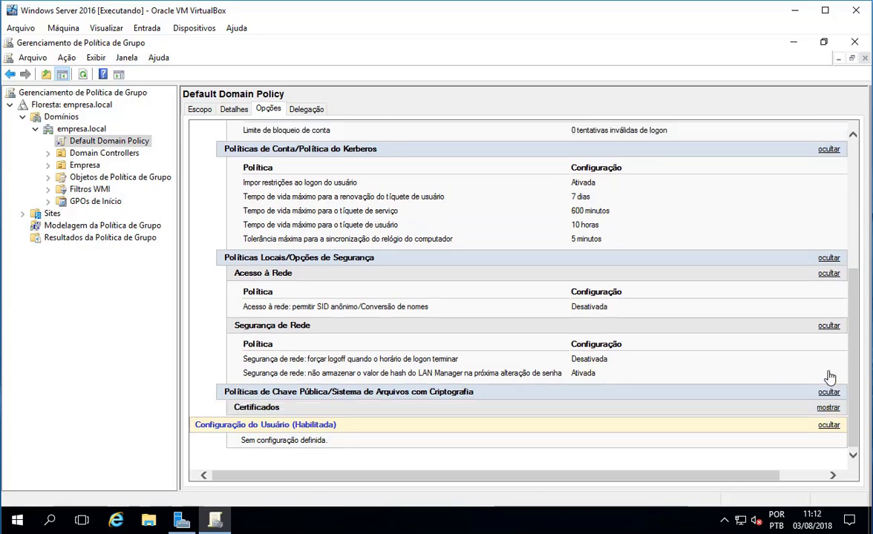
pyautogui.click(827, 408)
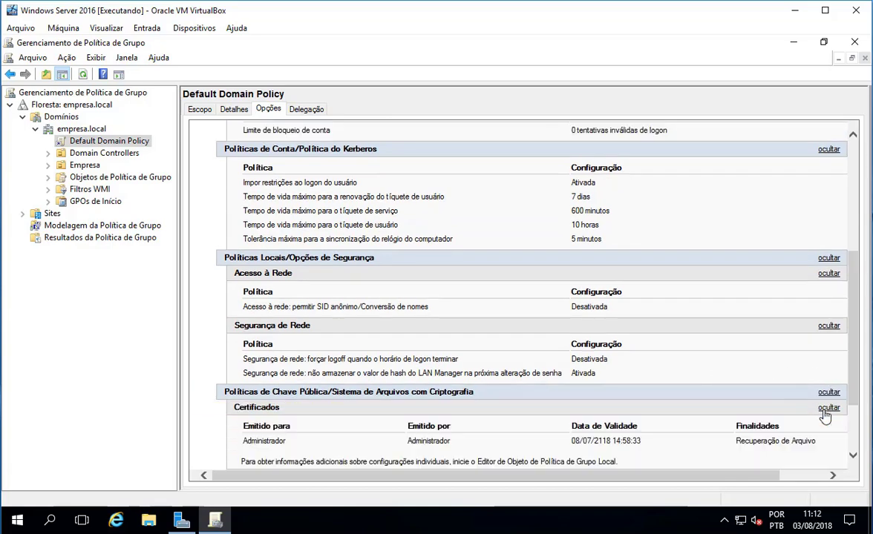
pyautogui.scroll(-3, 705, 391)
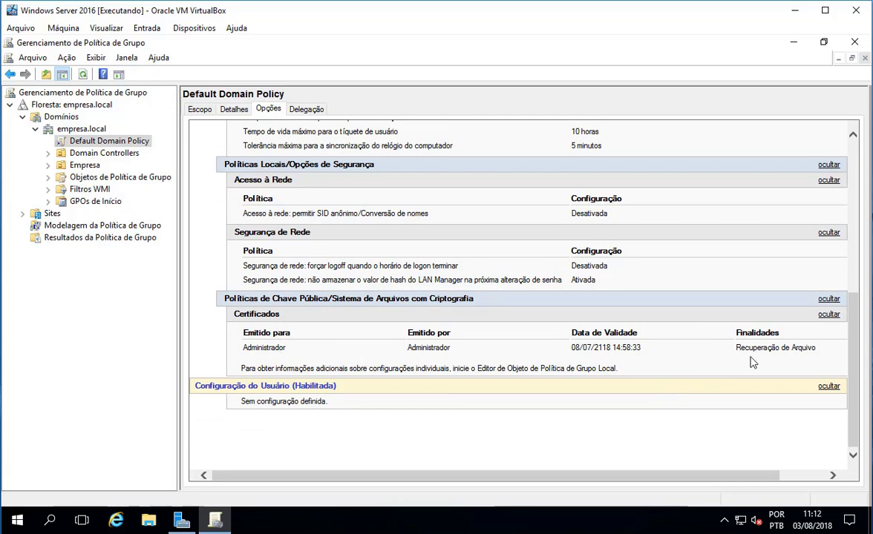
# Step: Return to the password policy in the report and highlight its settings, including the value of Tempo de vida máximo da senha
pyautogui.scroll(3, 794, 347)
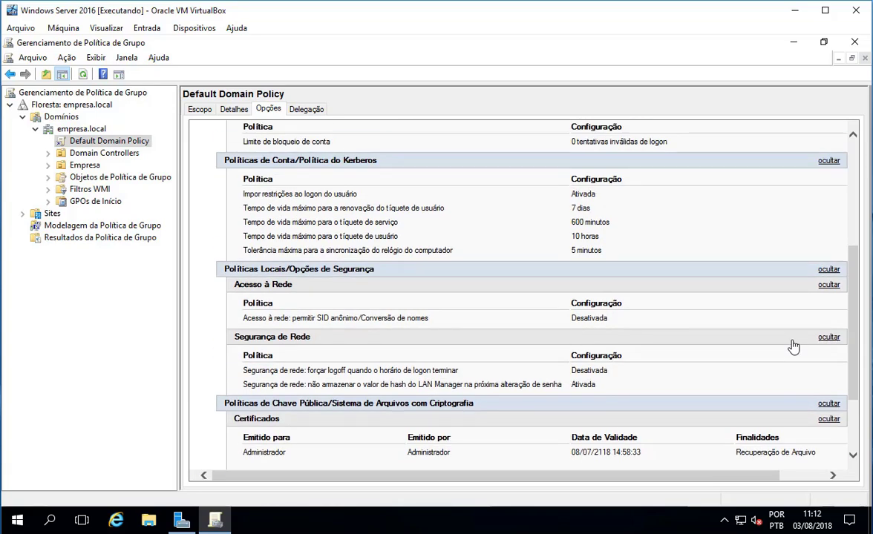
pyautogui.scroll(1, 792, 347)
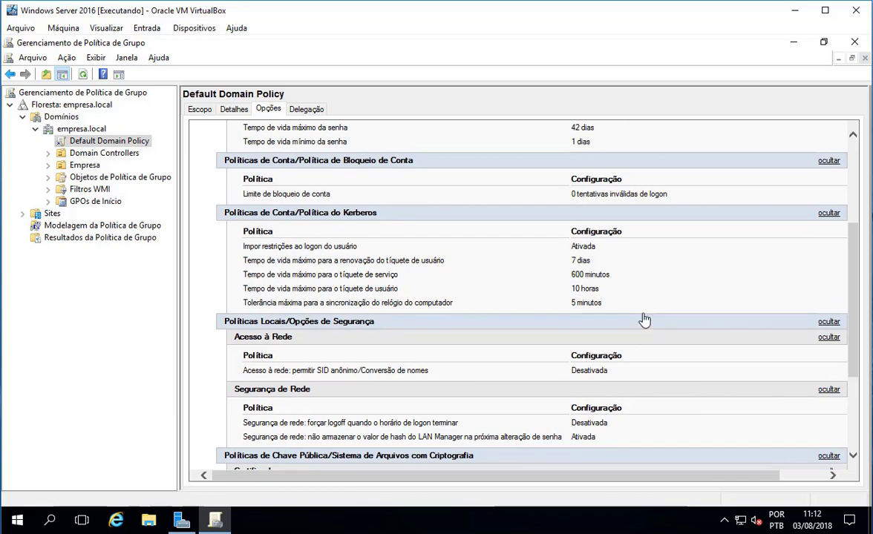
pyautogui.scroll(4, 630, 308)
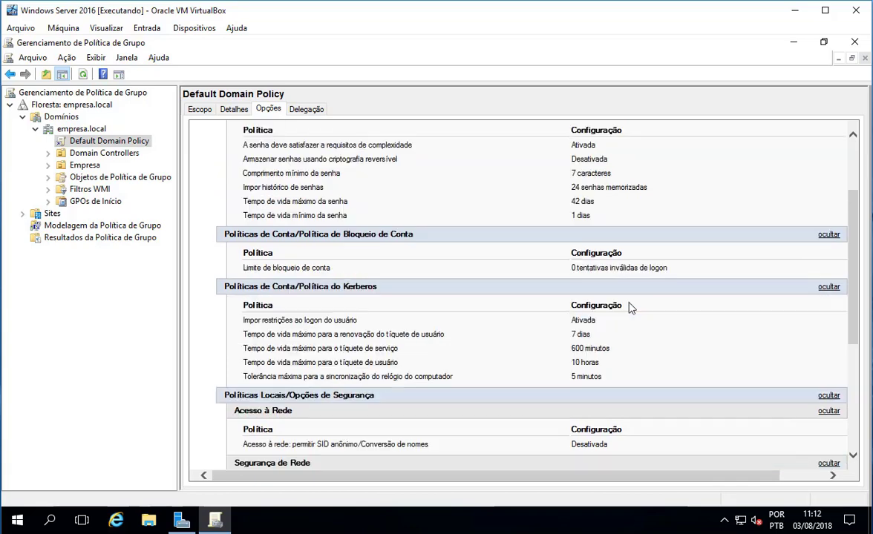
pyautogui.moveTo(602, 308); pyautogui.dragTo(221, 213)
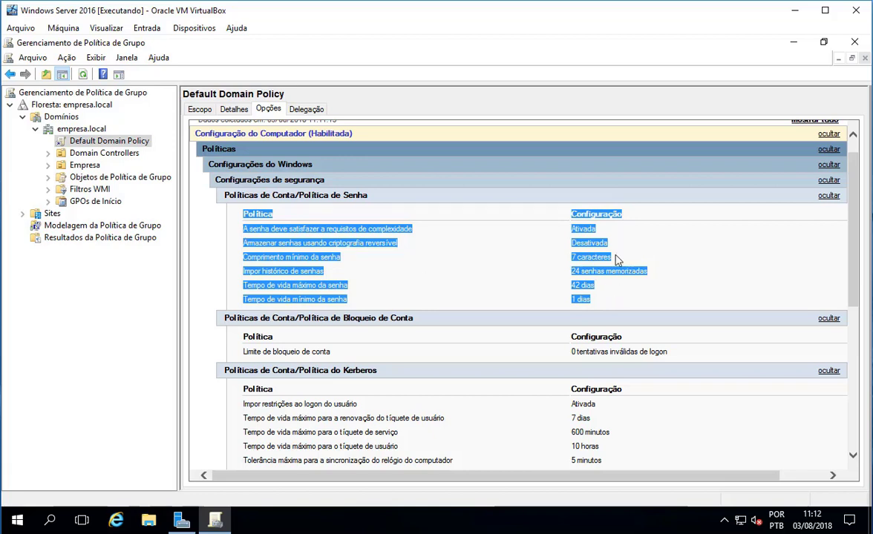
pyautogui.click(595, 291)
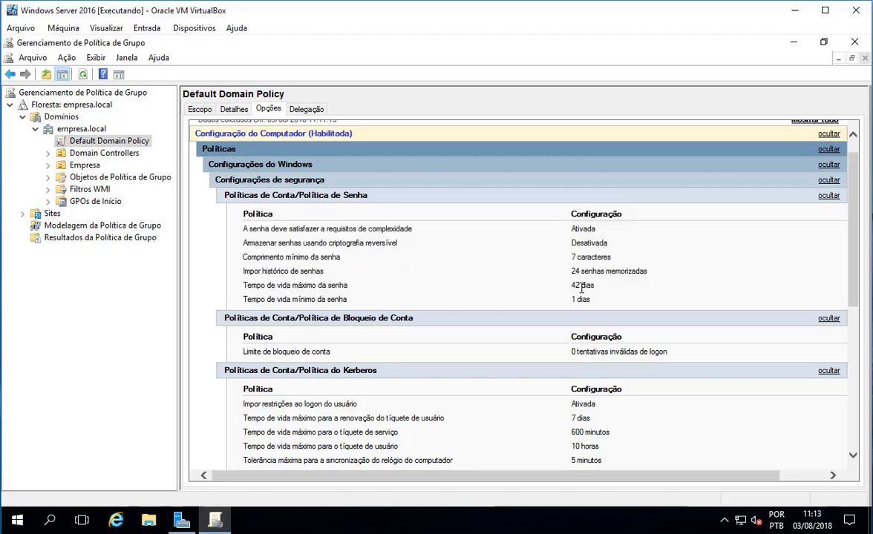
pyautogui.moveTo(571, 286); pyautogui.dragTo(595, 293)
pyautogui.click(119, 145)
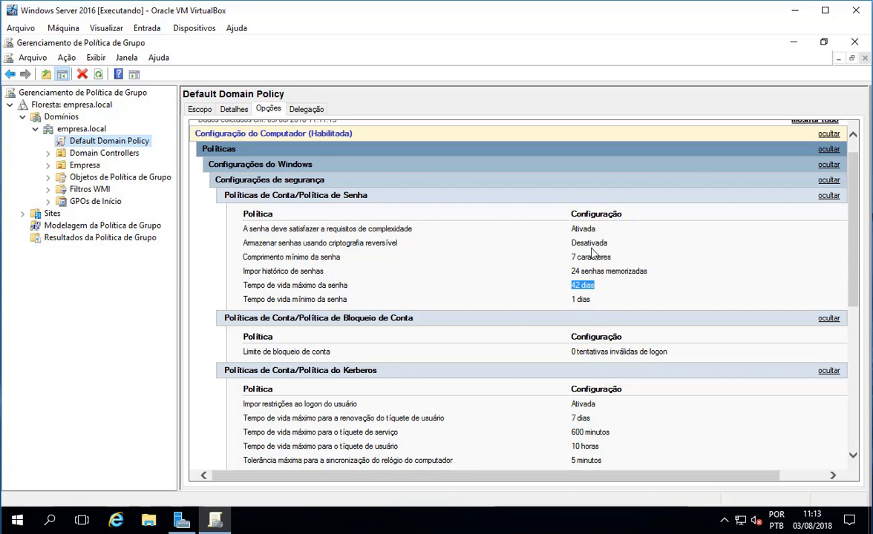
pyautogui.click(93, 143)
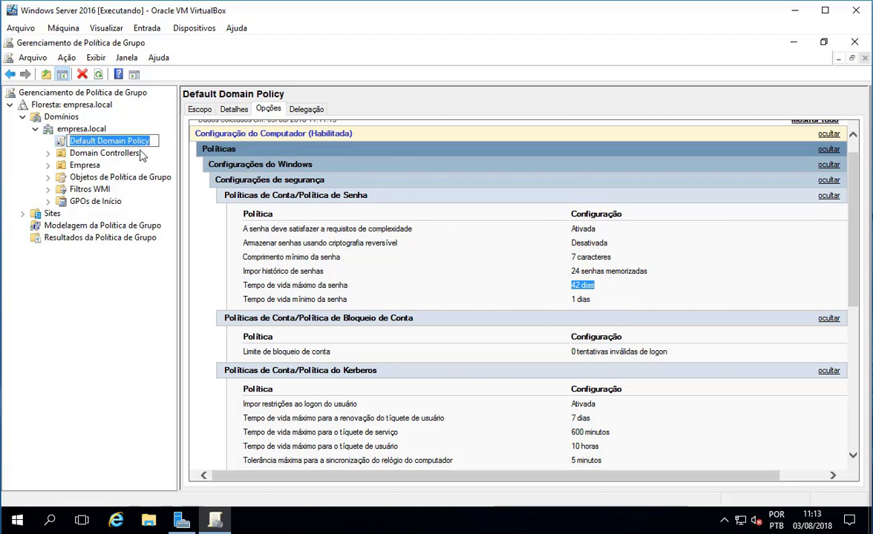
pyautogui.press('Escape')
# Step: Open Default Domain Policy for editing and maximize the policy editor window
pyautogui.click(198, 110)
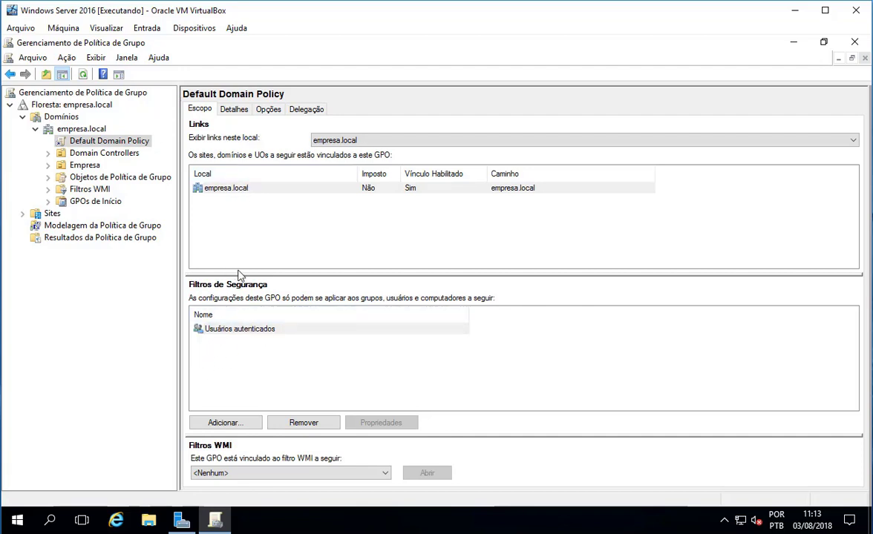
pyautogui.rightClick(141, 143)
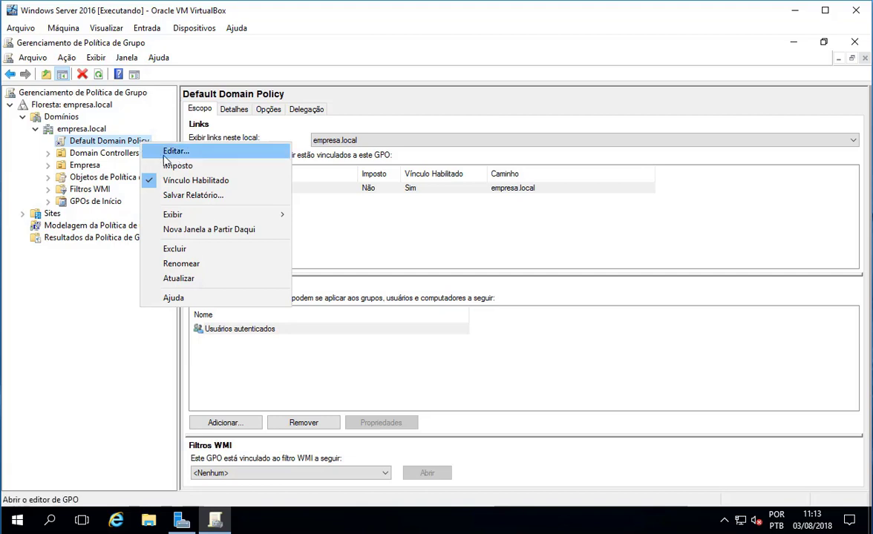
pyautogui.click(160, 151)
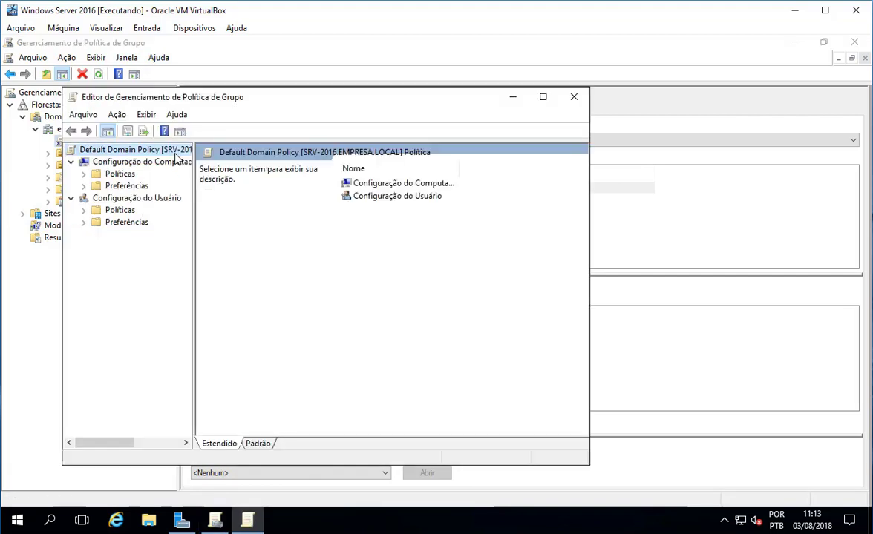
pyautogui.click(542, 97)
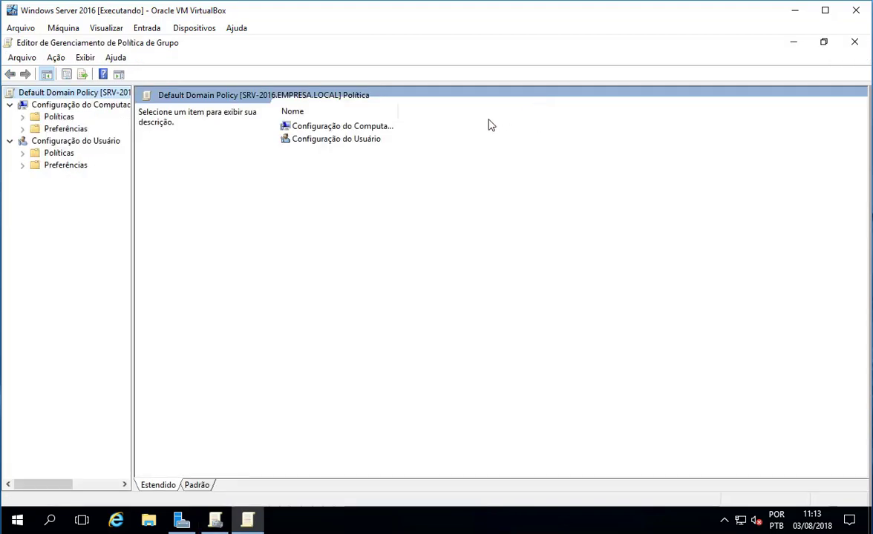
pyautogui.click(23, 129)
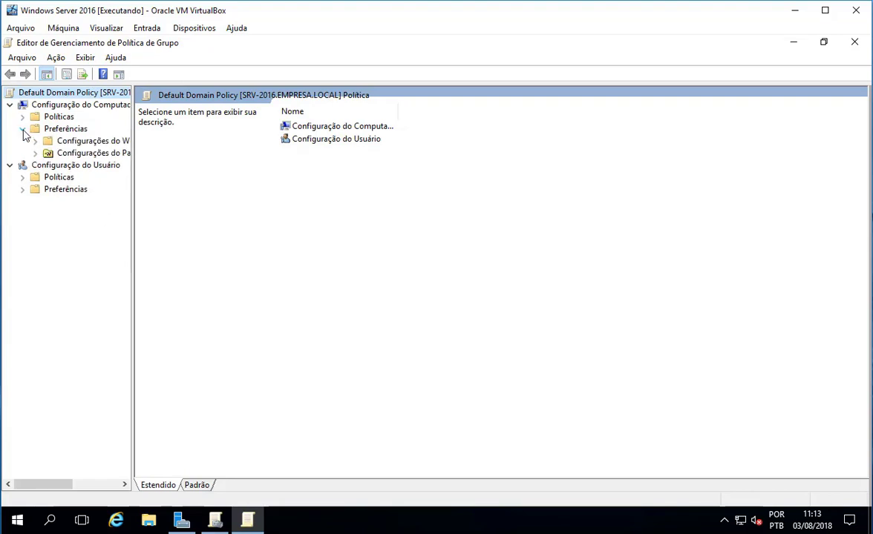
pyautogui.click(35, 141)
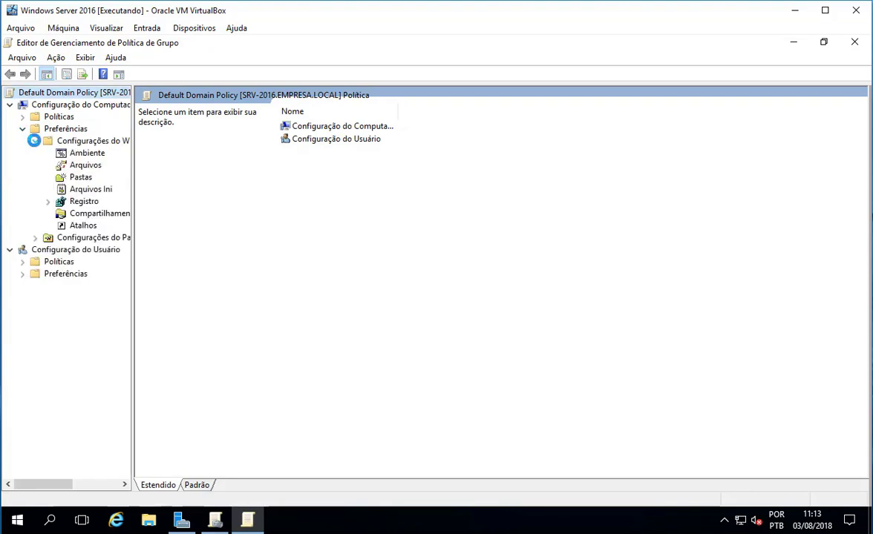
pyautogui.click(35, 141)
pyautogui.click(22, 129)
# Step: Show Políticas de senha in the computer's Windows security settings, under Políticas de conta, widening the tree to read the names
pyautogui.click(22, 116)
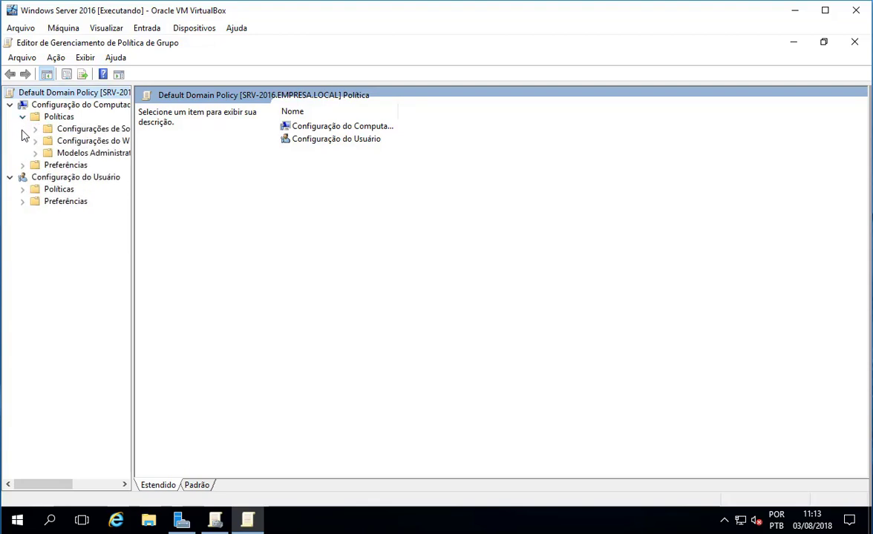
pyautogui.click(35, 141)
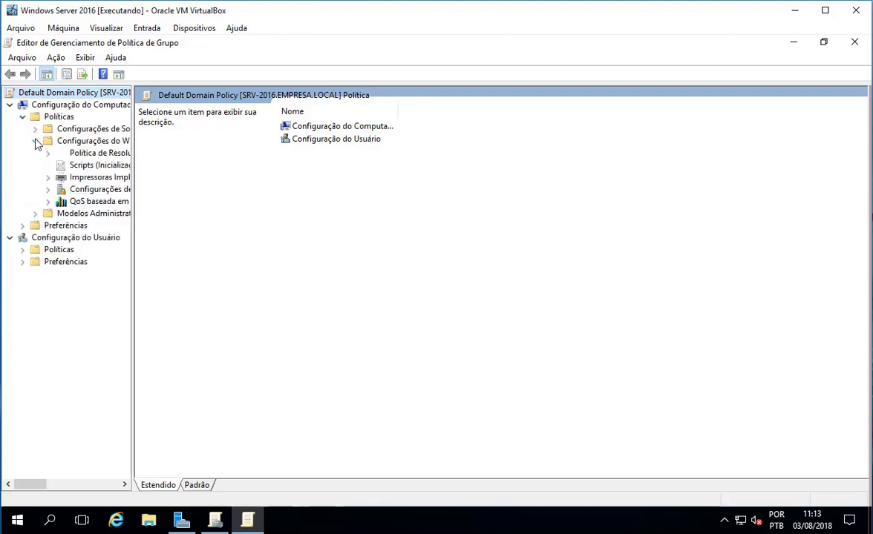
pyautogui.click(47, 189)
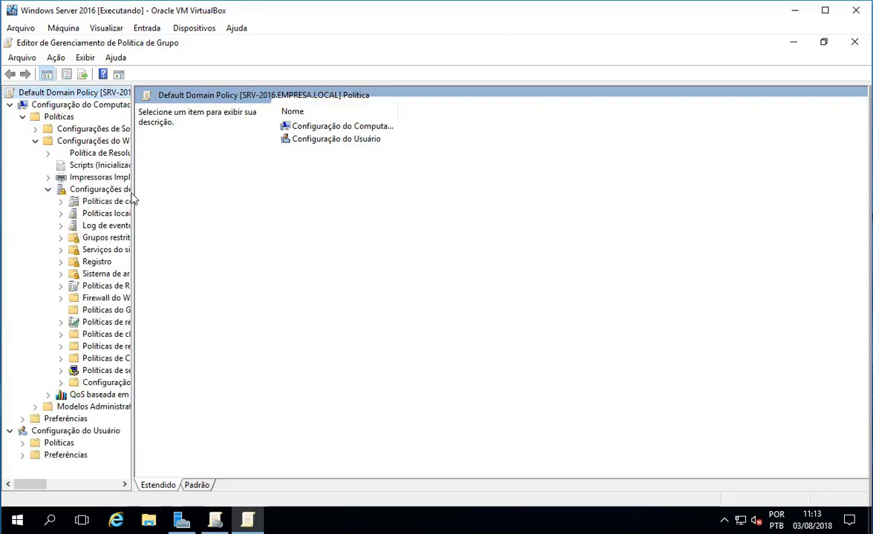
pyautogui.moveTo(134, 190); pyautogui.dragTo(220, 190)
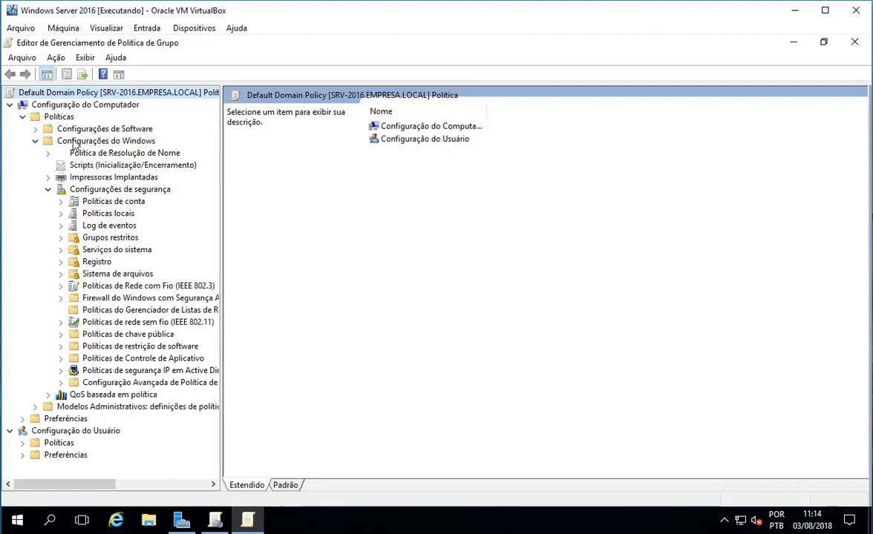
pyautogui.click(91, 201)
pyautogui.click(61, 201)
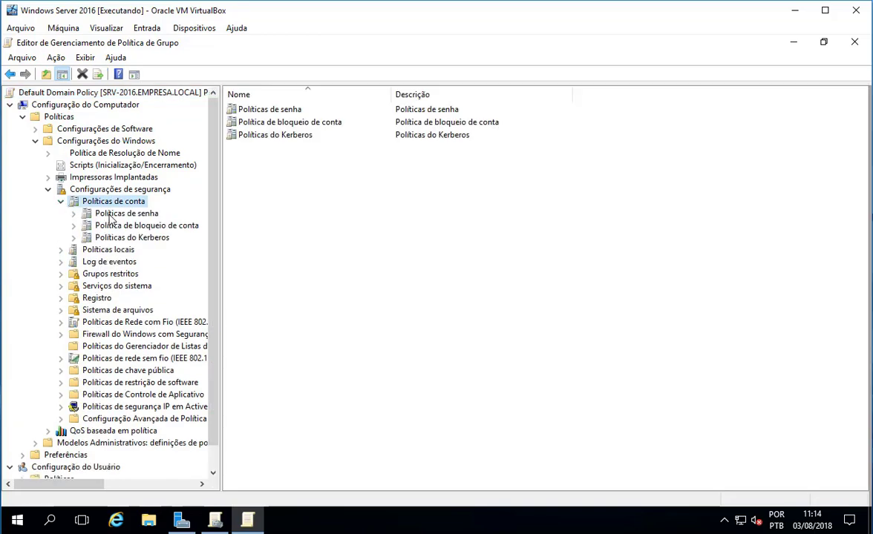
pyautogui.click(115, 214)
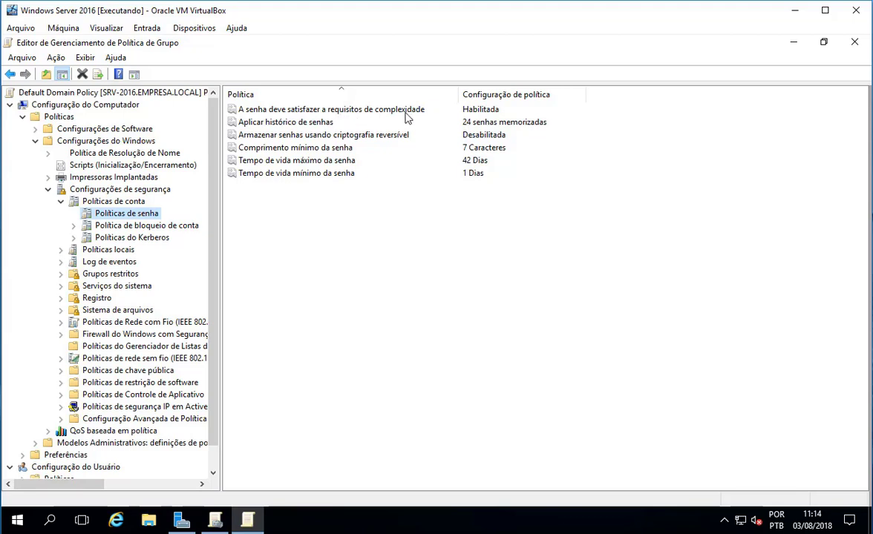
# Step: Set Aplicar histórico de senhas to keep 10 remembered passwords
pyautogui.click(263, 121)
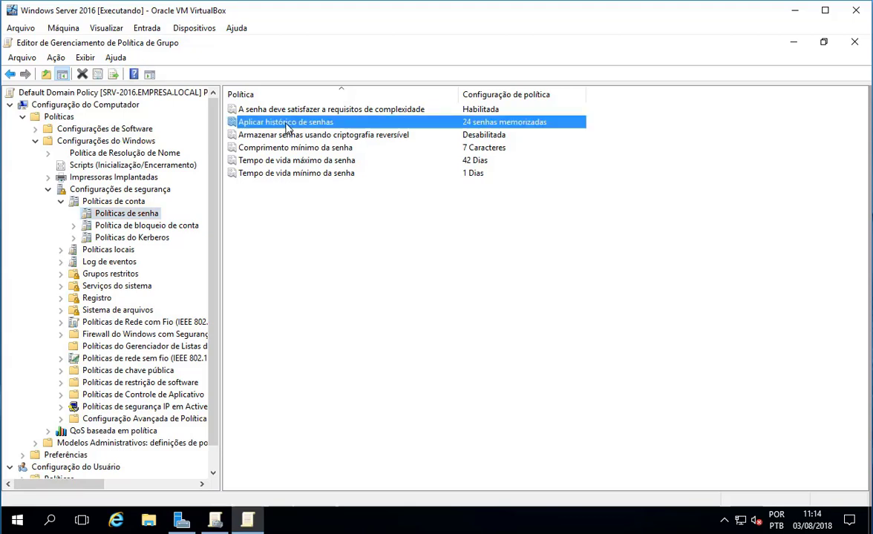
pyautogui.doubleClick(472, 126)
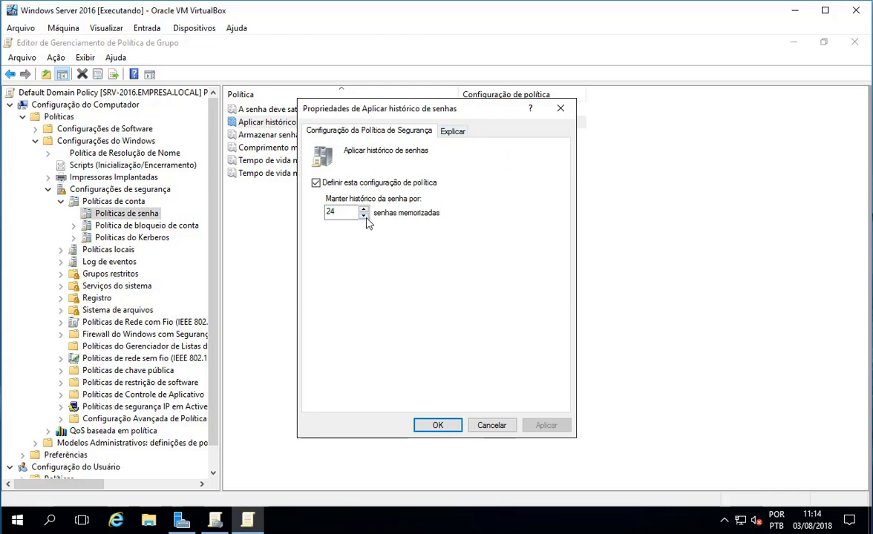
pyautogui.moveTo(360, 213); pyautogui.dragTo(327, 213)
pyautogui.write('10')
pyautogui.press('Return')
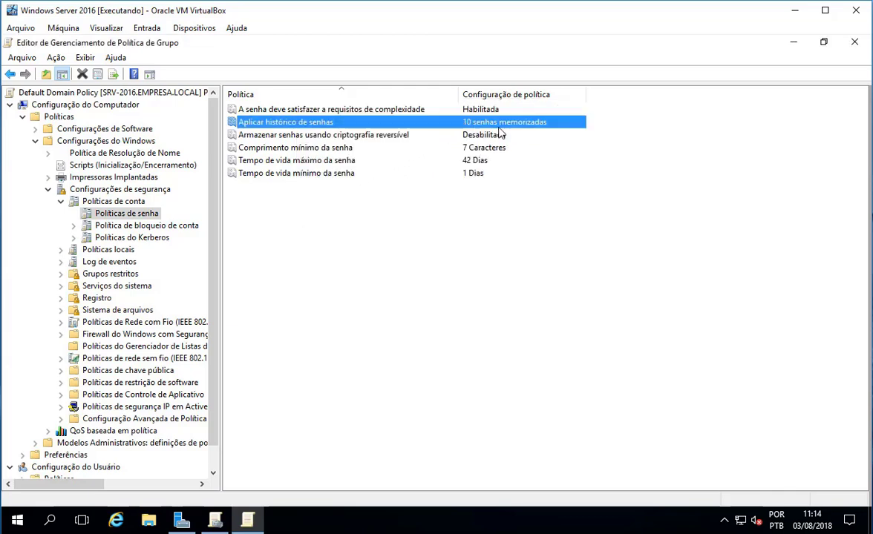
# Step: Try Comprimento mínimo da senha at 5 characters and return it to 7
pyautogui.click(361, 137)
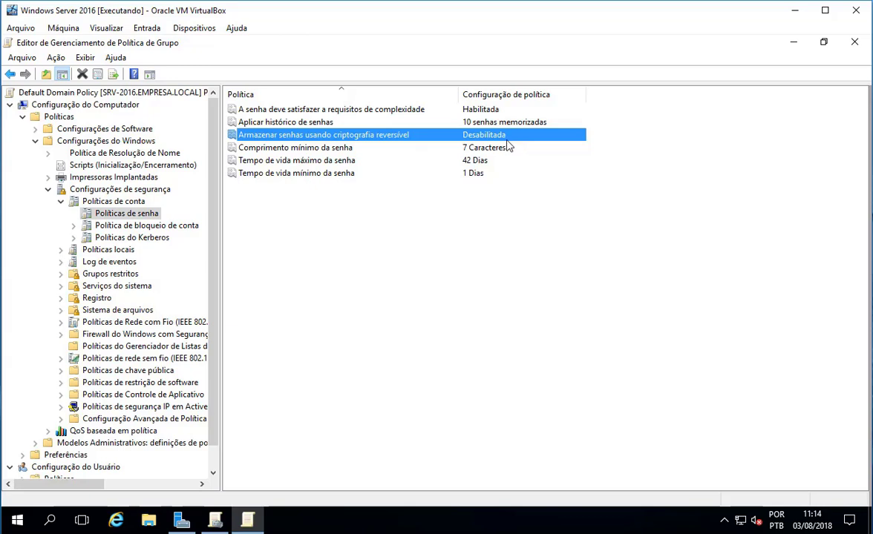
pyautogui.click(342, 153)
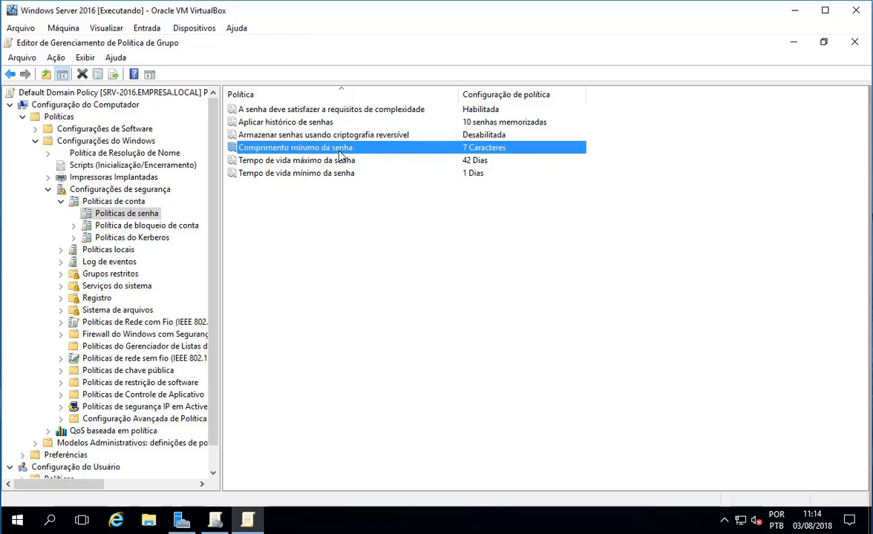
pyautogui.doubleClick(463, 148)
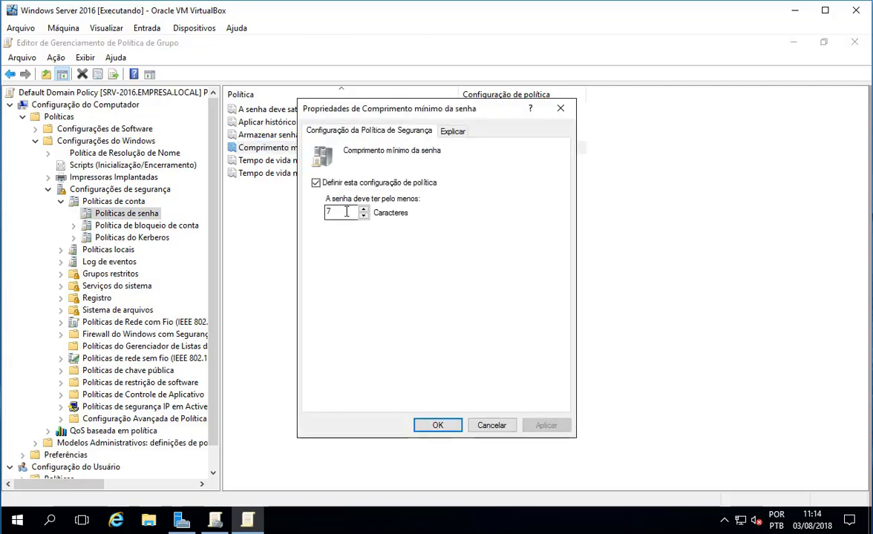
pyautogui.click(363, 216)
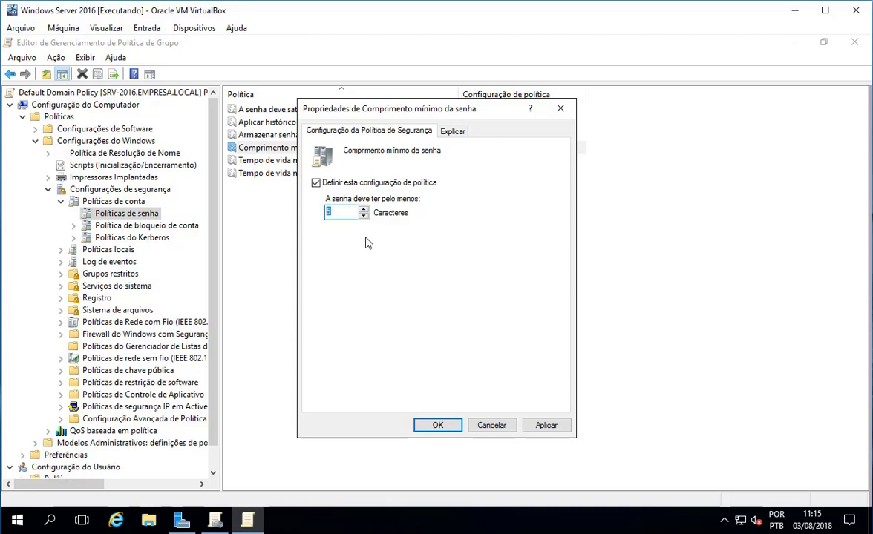
pyautogui.click(364, 210)
pyautogui.click(364, 215)
pyautogui.click(363, 217)
pyautogui.click(430, 426)
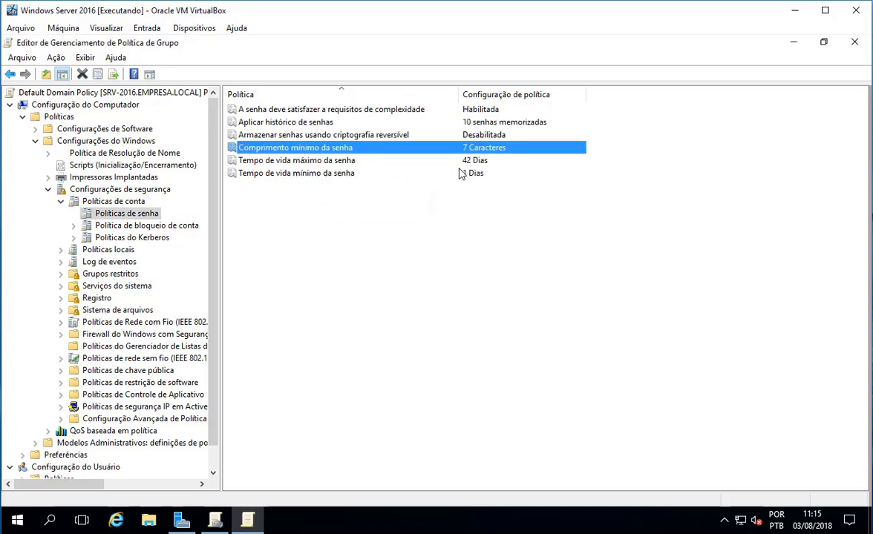
# Step: Set Tempo de vida máximo da senha to 365 days
pyautogui.click(423, 159)
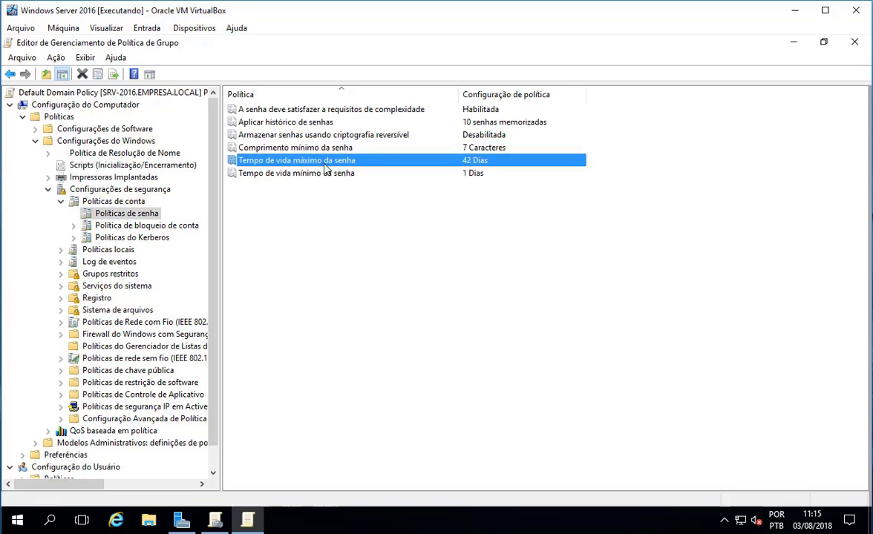
pyautogui.doubleClick(426, 161)
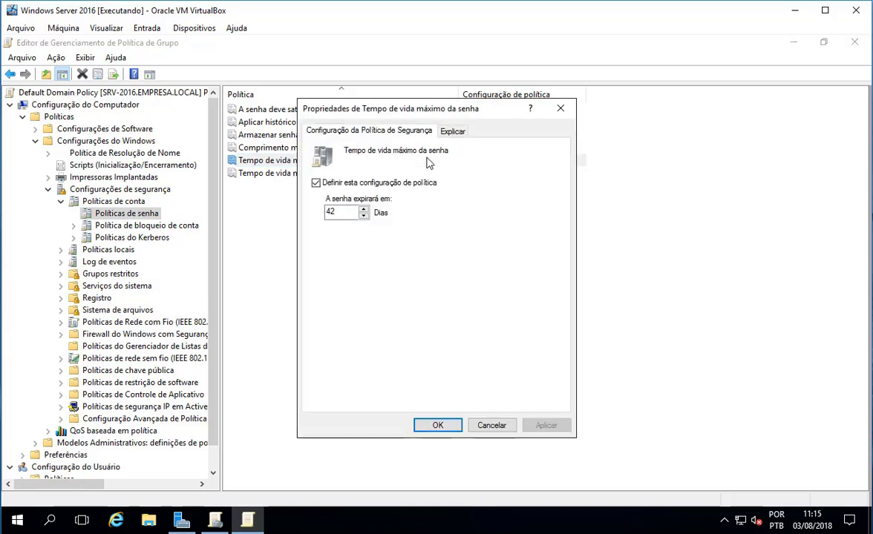
pyautogui.doubleClick(333, 213)
pyautogui.press('BackSpace')
pyautogui.write('5')
pyautogui.moveTo(340, 212); pyautogui.dragTo(302, 212)
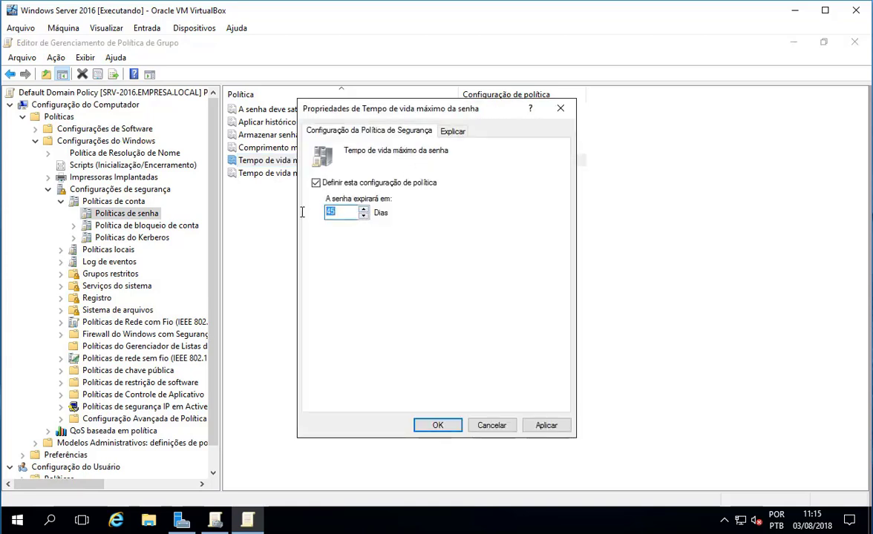
pyautogui.write('365')
pyautogui.click(438, 426)
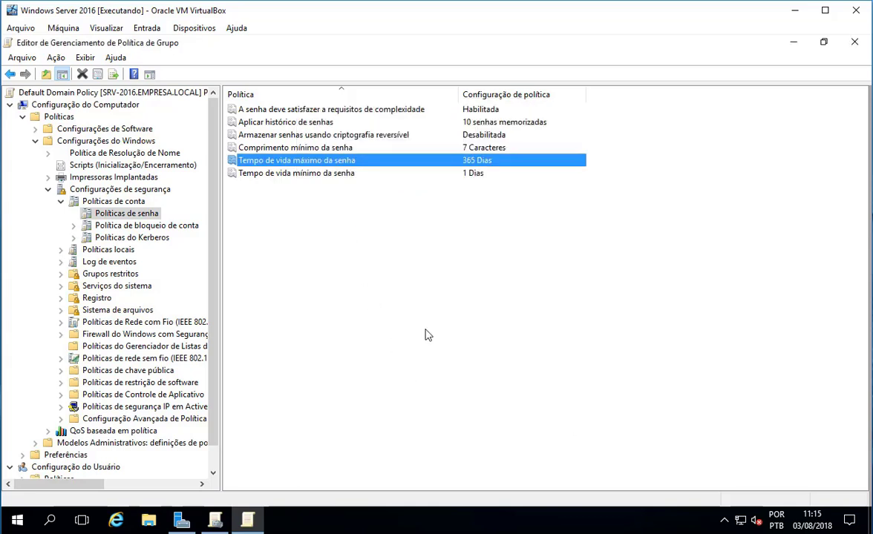
# Step: Stop defining Tempo de vida mínimo da senha and accept the suggested Não definida setting for the maximum password age
pyautogui.click(306, 175)
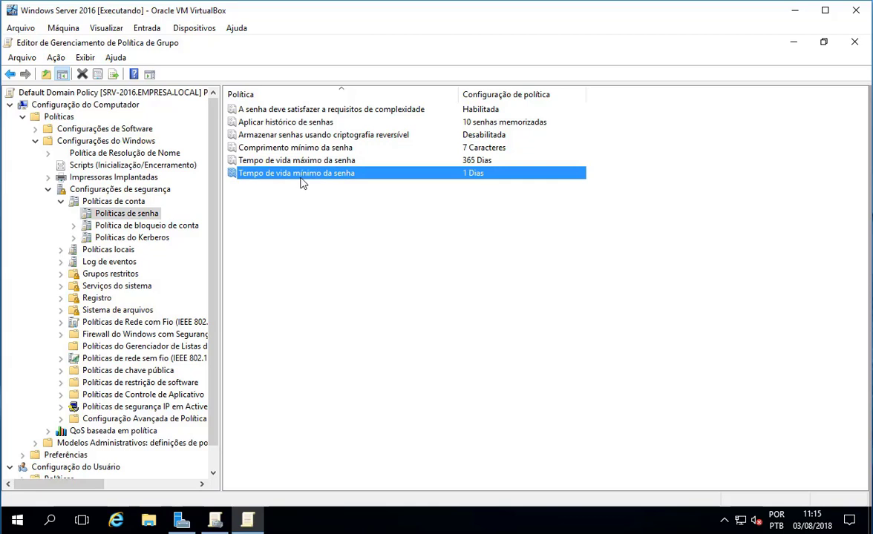
pyautogui.doubleClick(460, 174)
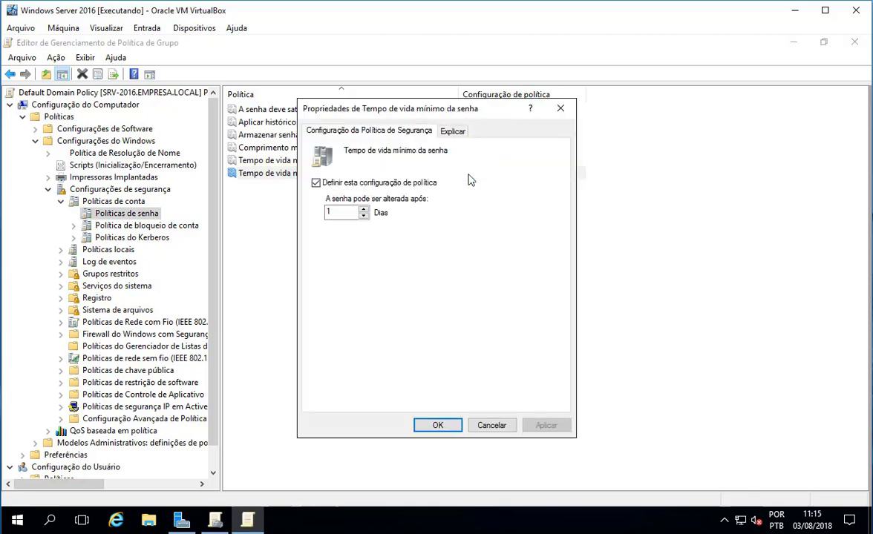
pyautogui.click(315, 183)
pyautogui.click(424, 424)
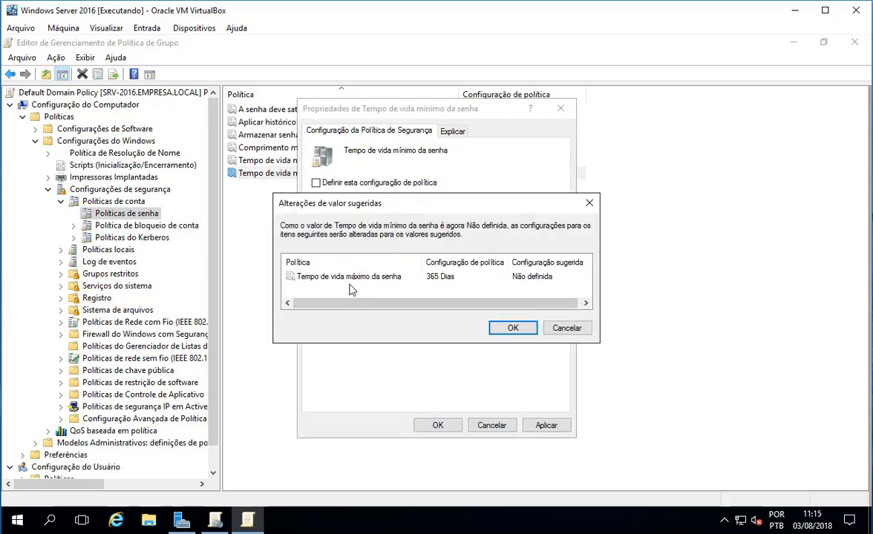
pyautogui.click(510, 328)
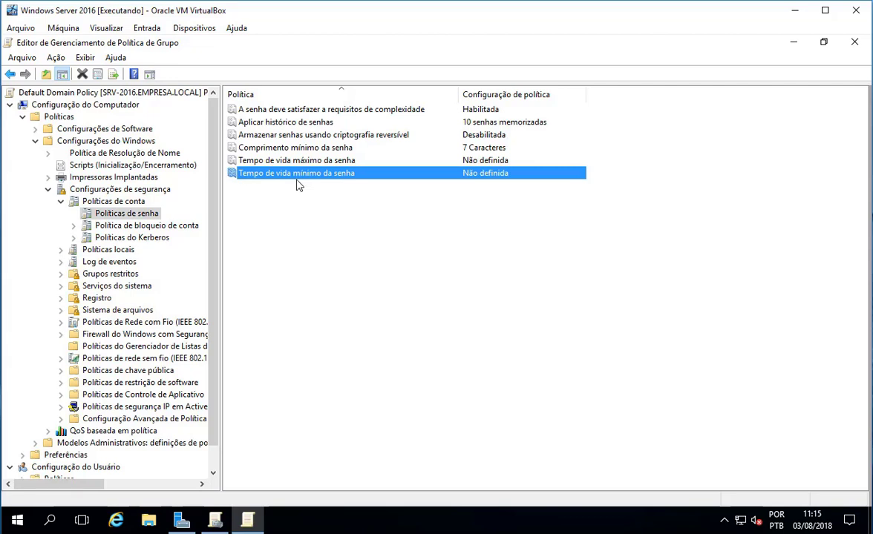
# Step: Define Tempo de vida máximo da senha again at 365 days and accept the suggested minimum password age of 30 days
pyautogui.click(465, 123)
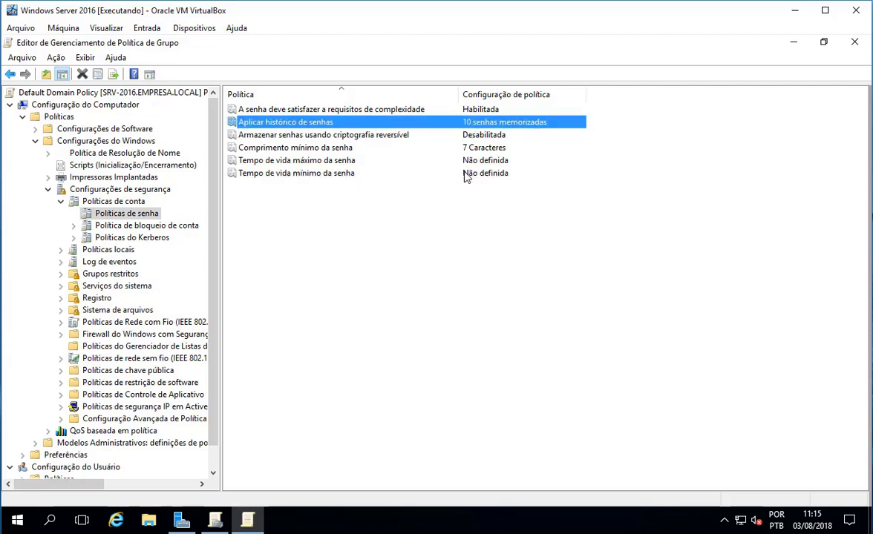
pyautogui.doubleClick(321, 165)
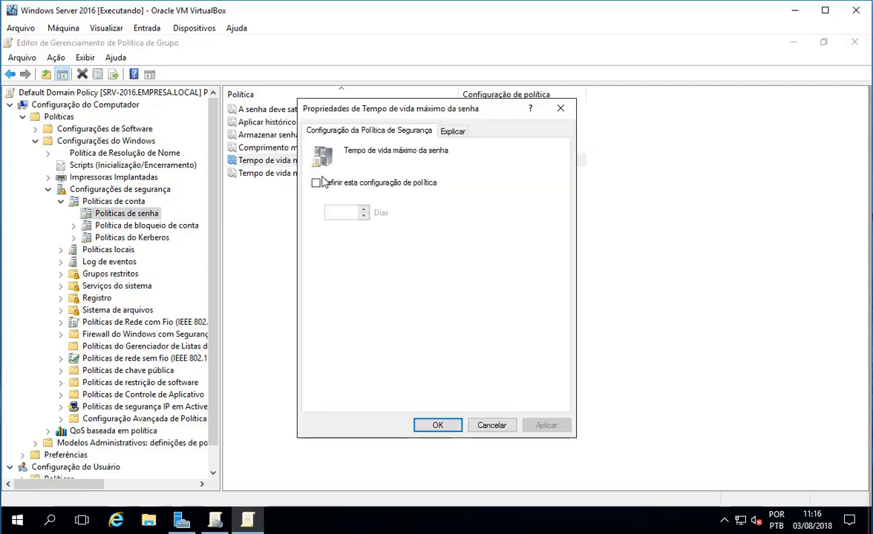
pyautogui.click(317, 183)
pyautogui.moveTo(344, 212); pyautogui.dragTo(306, 210)
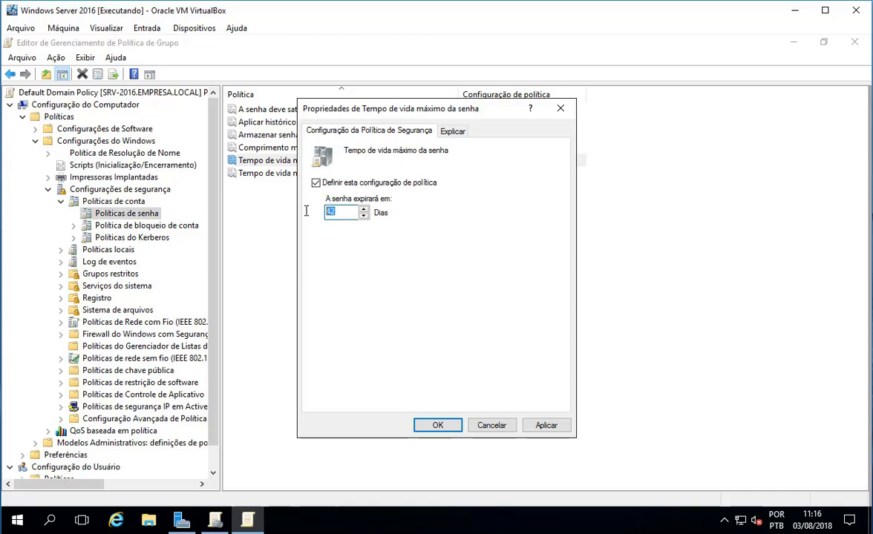
pyautogui.press('Return')
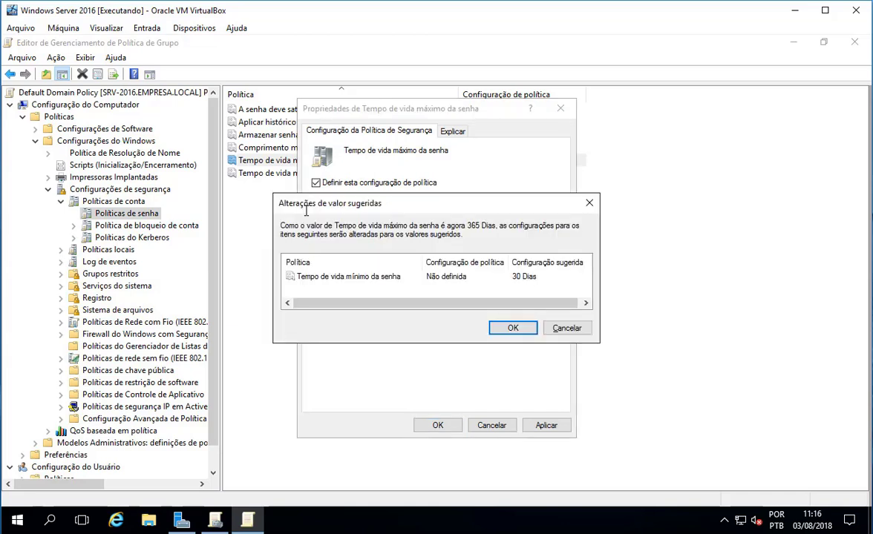
pyautogui.click(511, 329)
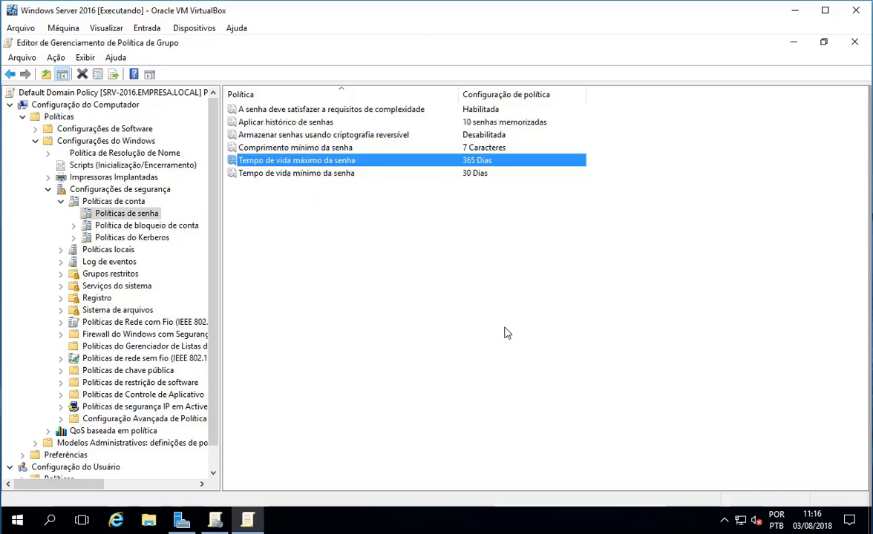
# Step: Set Tempo de vida mínimo da senha to 0 days and apply the change
pyautogui.doubleClick(472, 176)
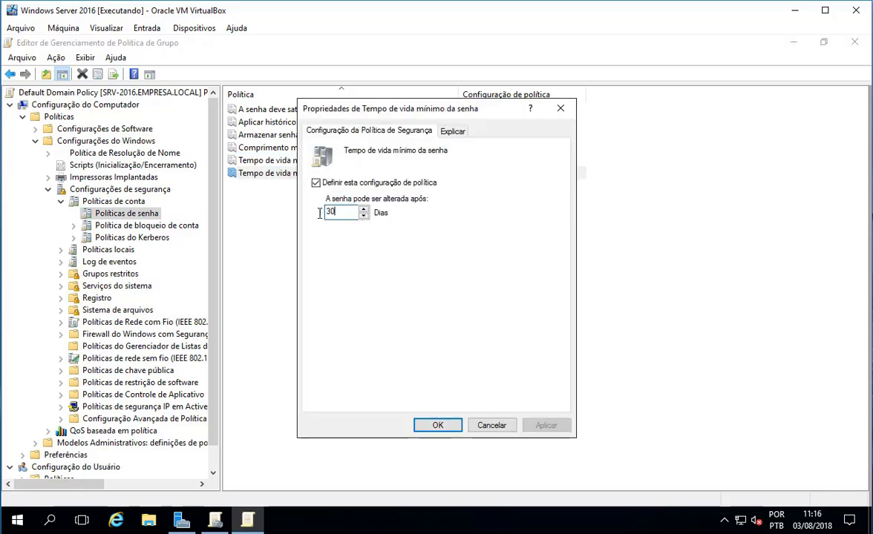
pyautogui.write('1')
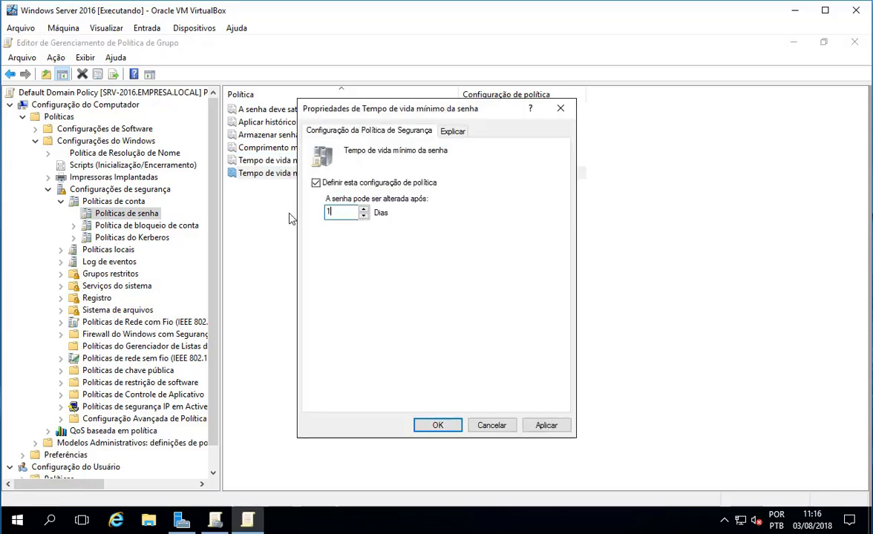
pyautogui.doubleClick(363, 217)
pyautogui.click(364, 210)
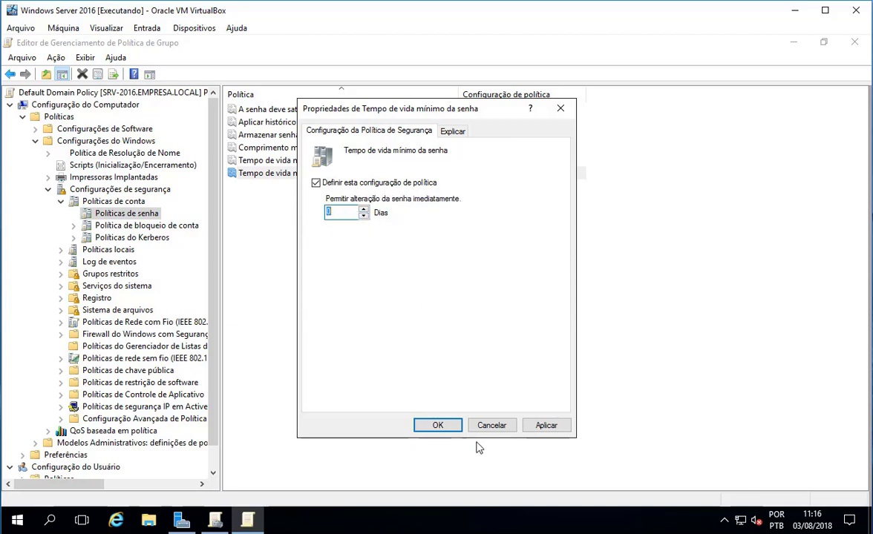
pyautogui.click(547, 426)
pyautogui.click(438, 426)
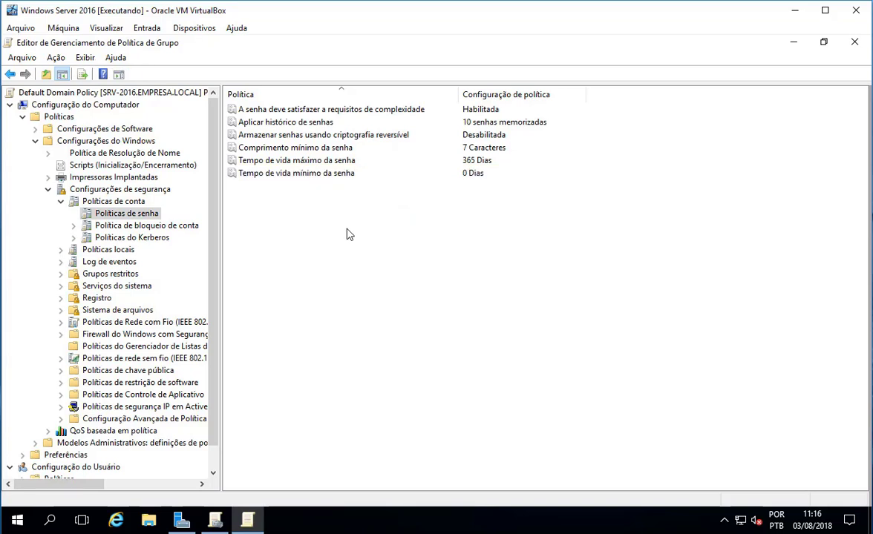
# Step: Set Tempo de vida máximo da senha to 42 days
pyautogui.doubleClick(429, 159)
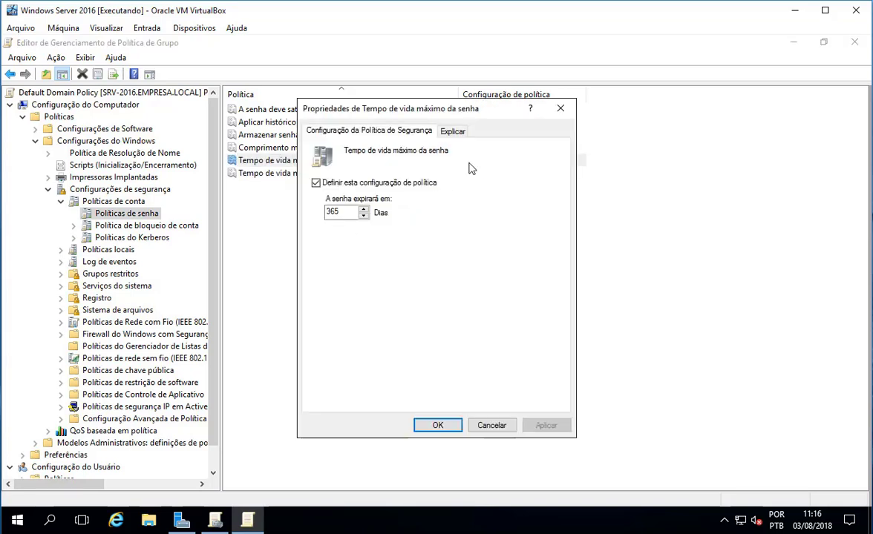
pyautogui.click(365, 209)
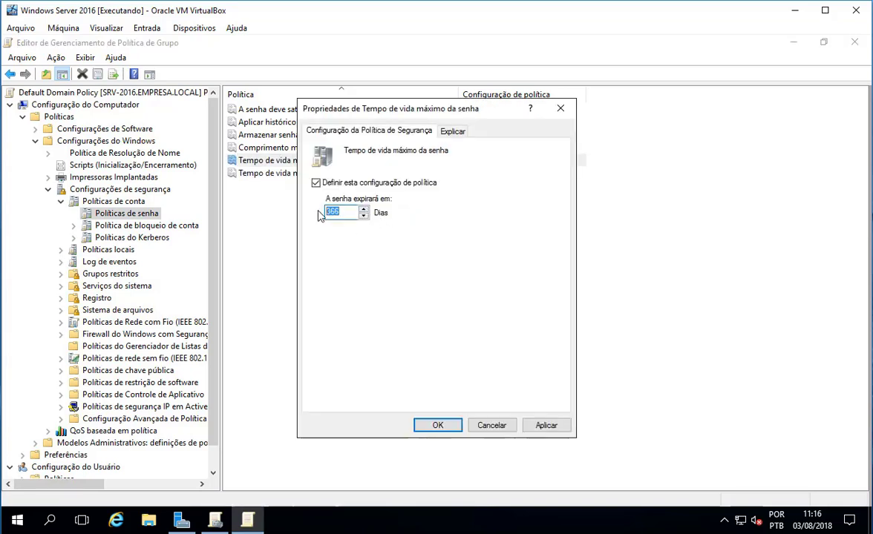
pyautogui.write('42')
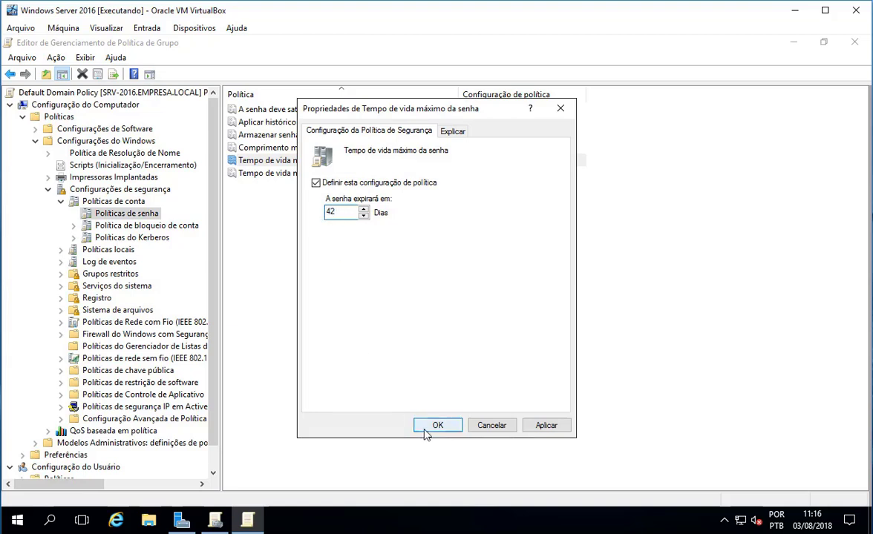
pyautogui.click(436, 425)
# Step: Set Tempo de vida mínimo da senha to 1 day and accept the setting
pyautogui.doubleClick(471, 174)
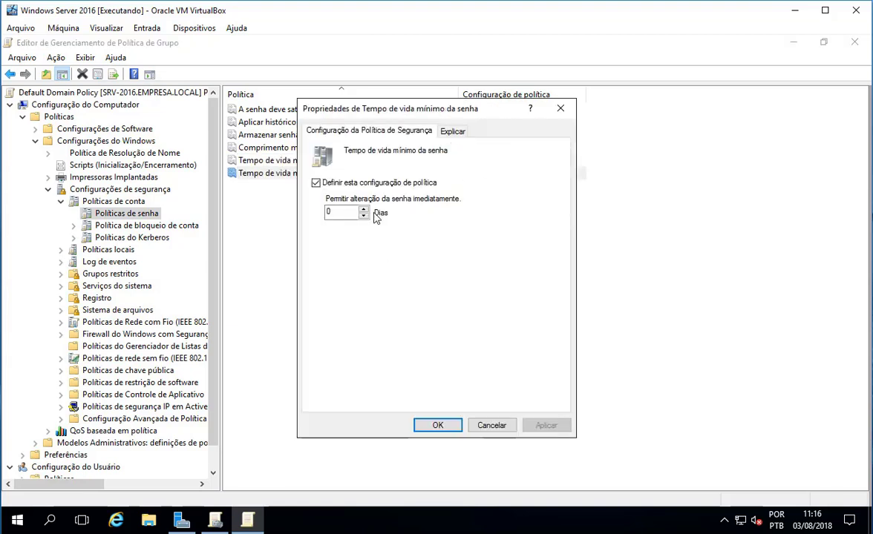
pyautogui.click(365, 209)
pyautogui.click(433, 424)
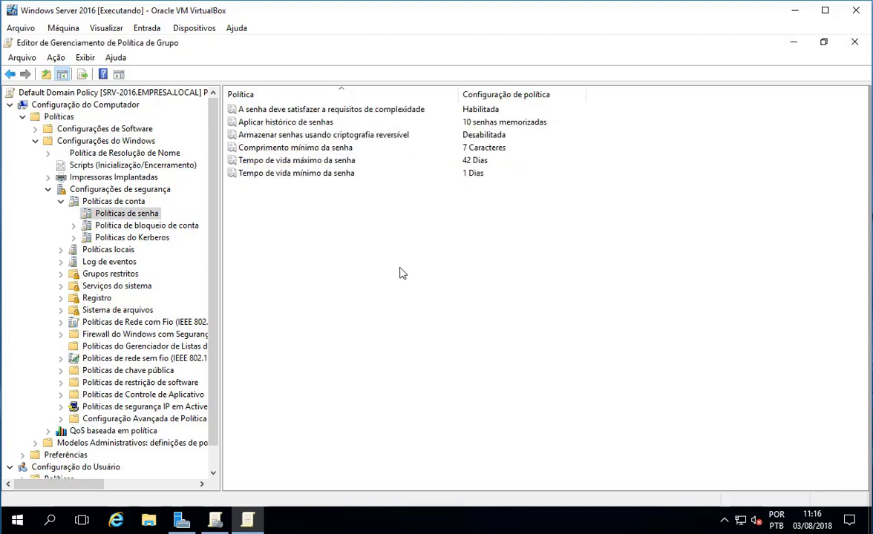
# Step: Set Tempo de vida máximo da senha to 365 days and accept the setting
pyautogui.click(493, 148)
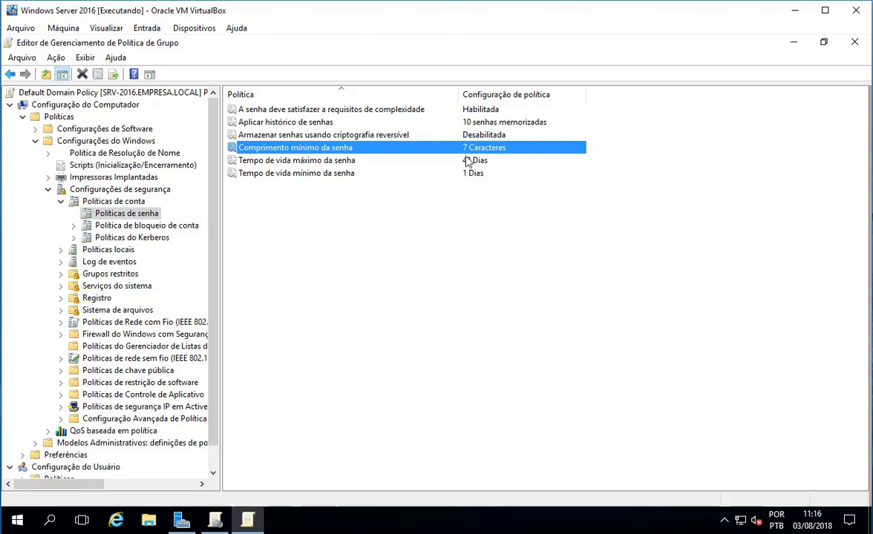
pyautogui.doubleClick(478, 161)
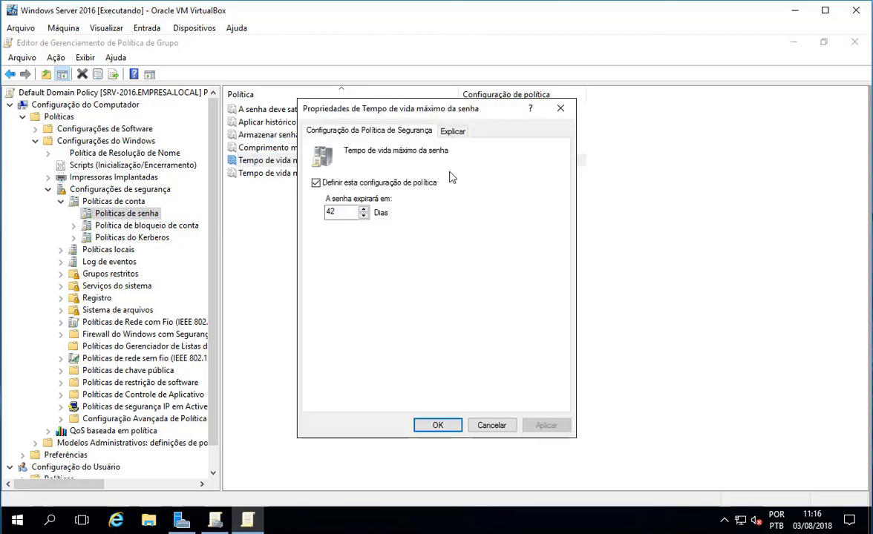
pyautogui.write('365')
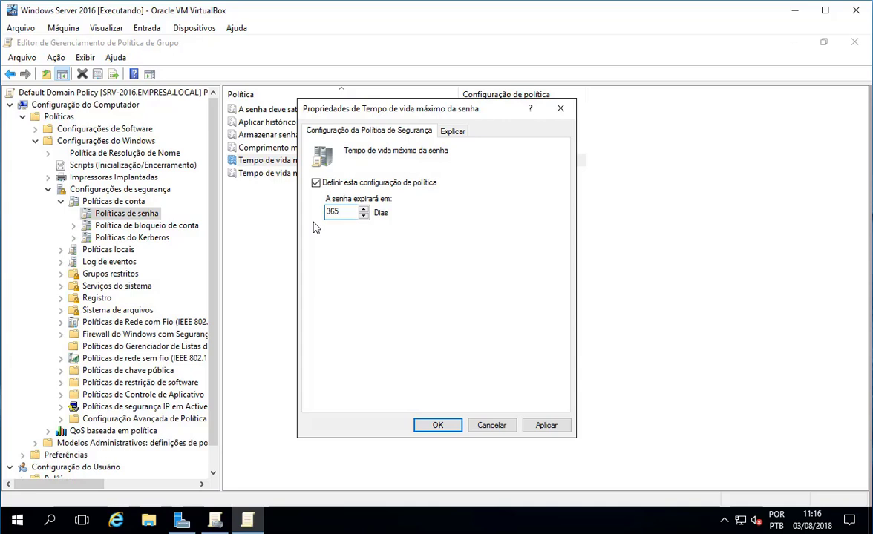
pyautogui.click(438, 426)
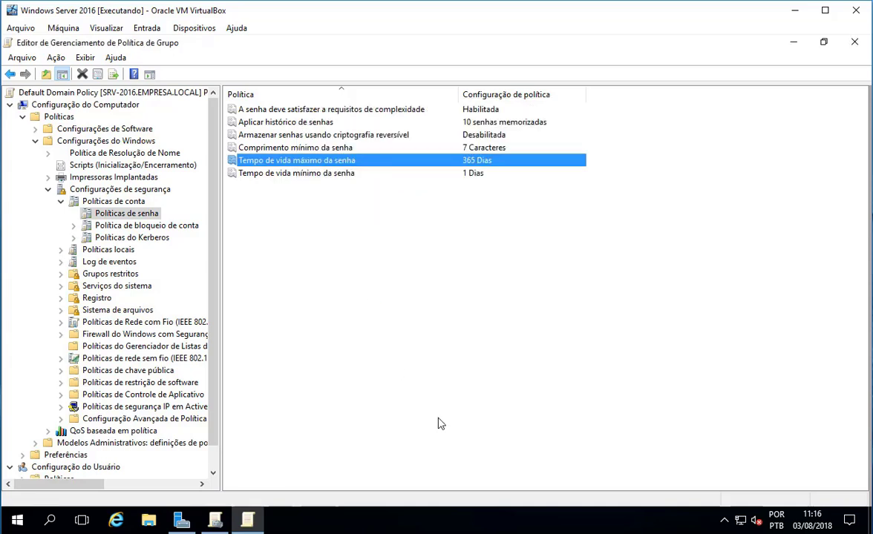
# Step: Set Tempo de vida mínimo da senha to 0 days and close the Default Domain Policy editor
pyautogui.doubleClick(304, 174)
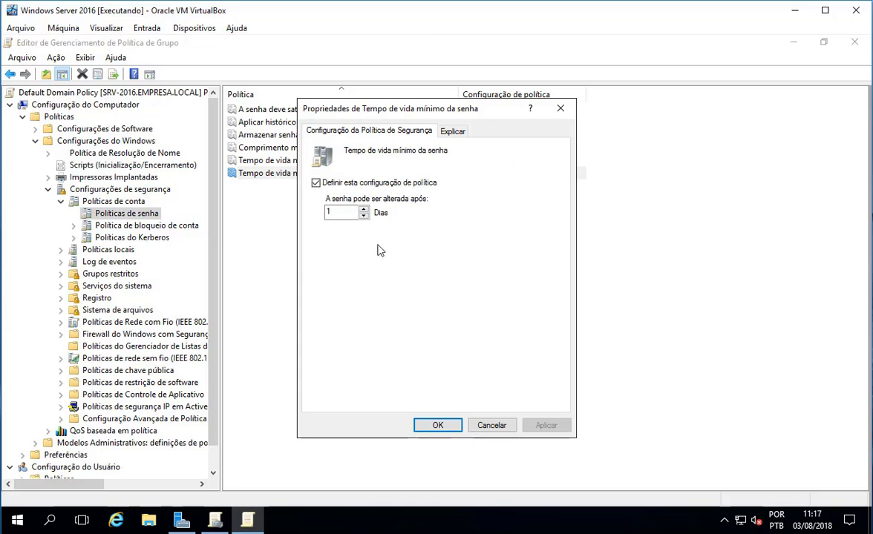
pyautogui.click(363, 215)
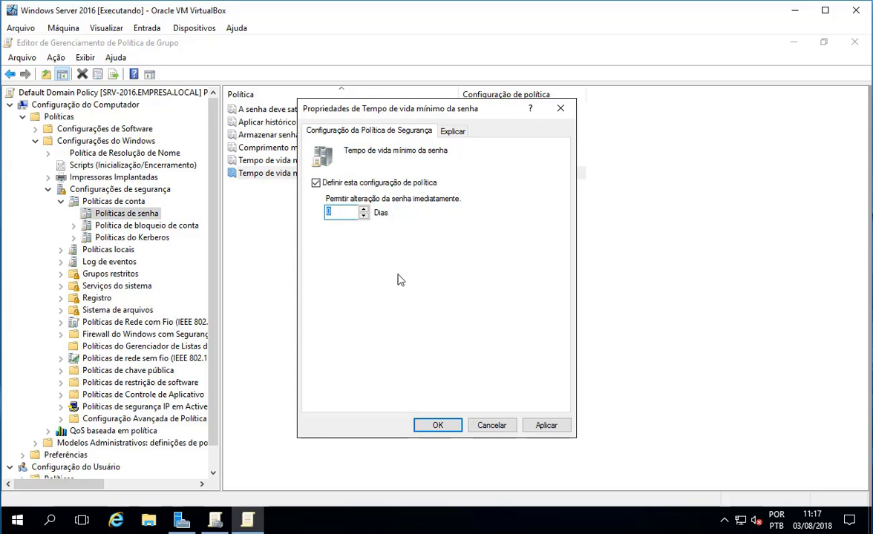
pyautogui.click(438, 427)
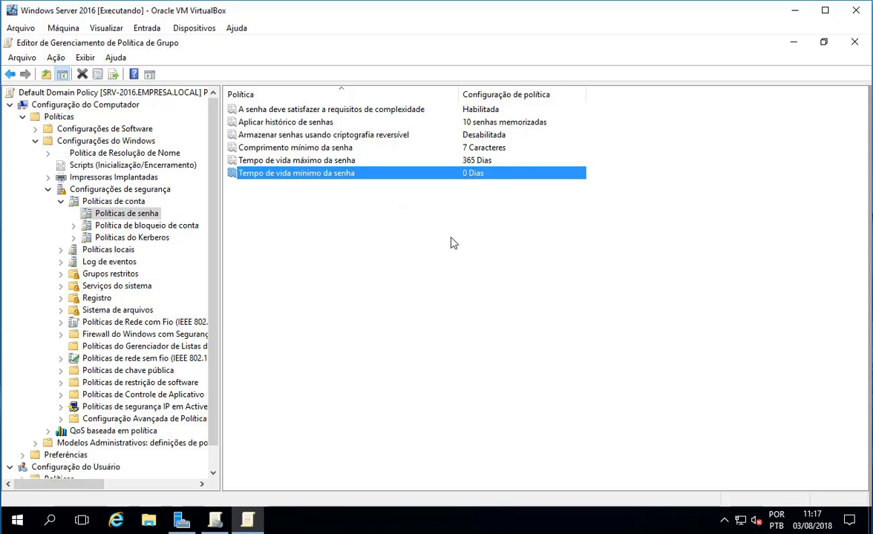
pyautogui.click(501, 124)
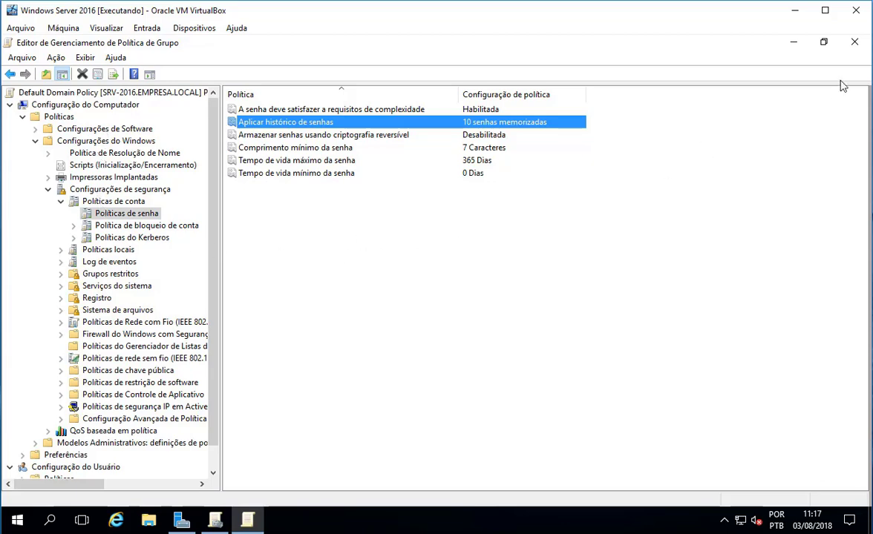
pyautogui.click(853, 45)
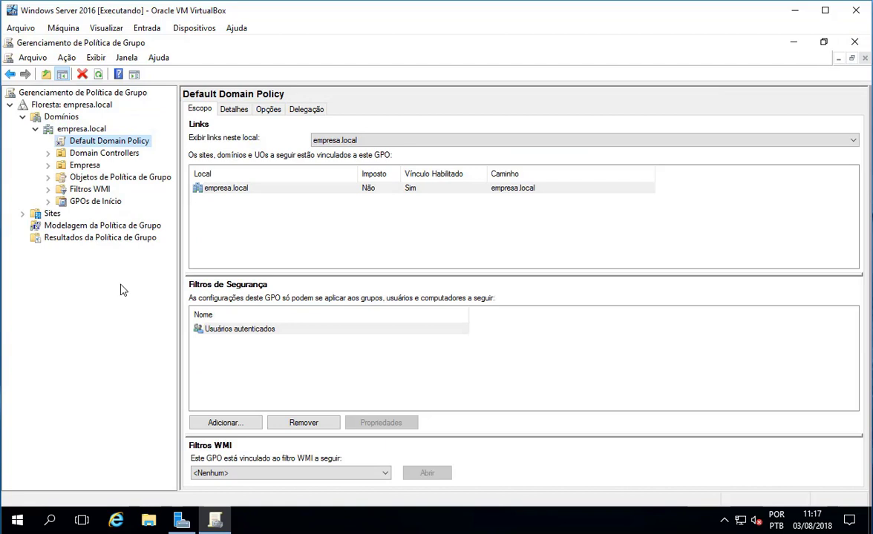
# Step: Create a GPO named Papel de parede in the domain and link it to the Empresa organizational unit
pyautogui.click(77, 164)
pyautogui.click(49, 165)
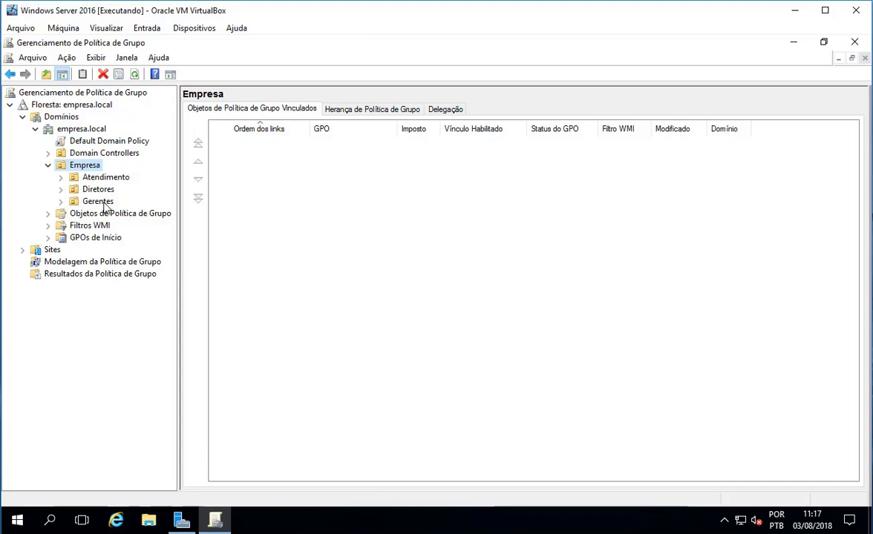
pyautogui.rightClick(89, 170)
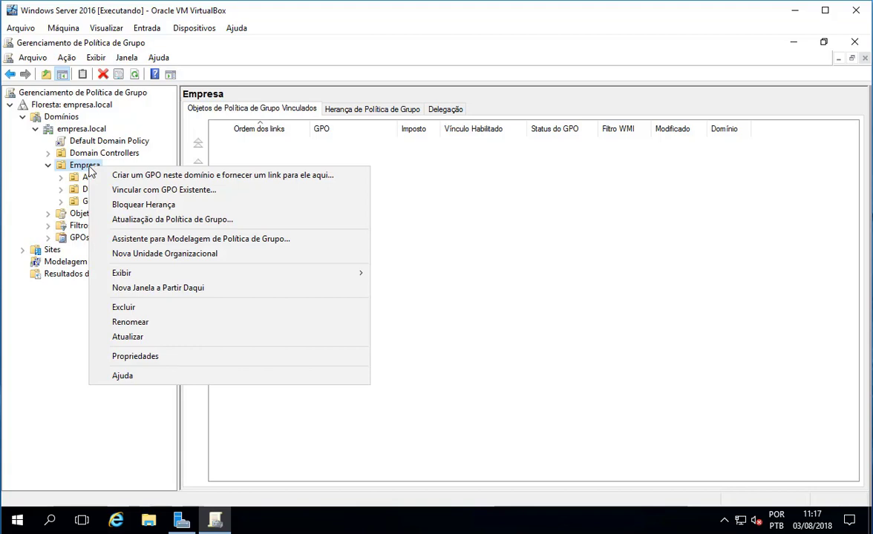
pyautogui.click(176, 179)
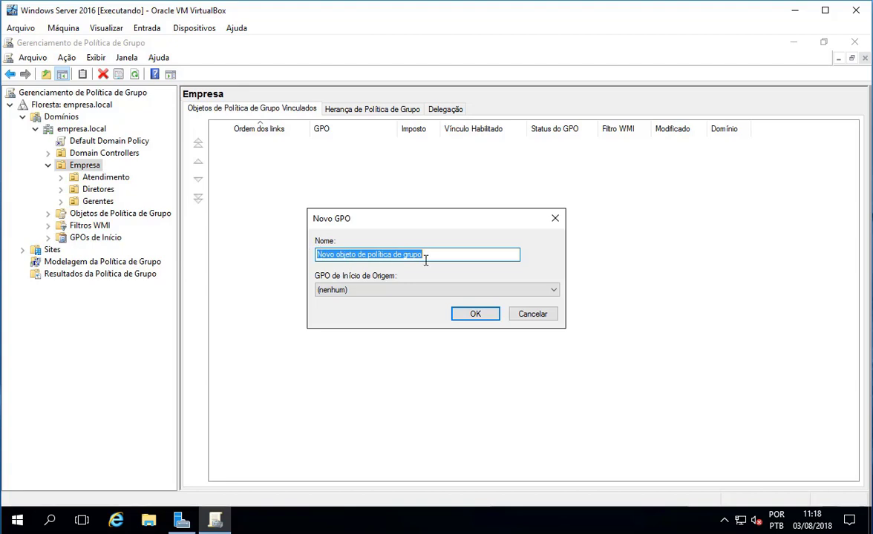
pyautogui.write('Papel de parede')
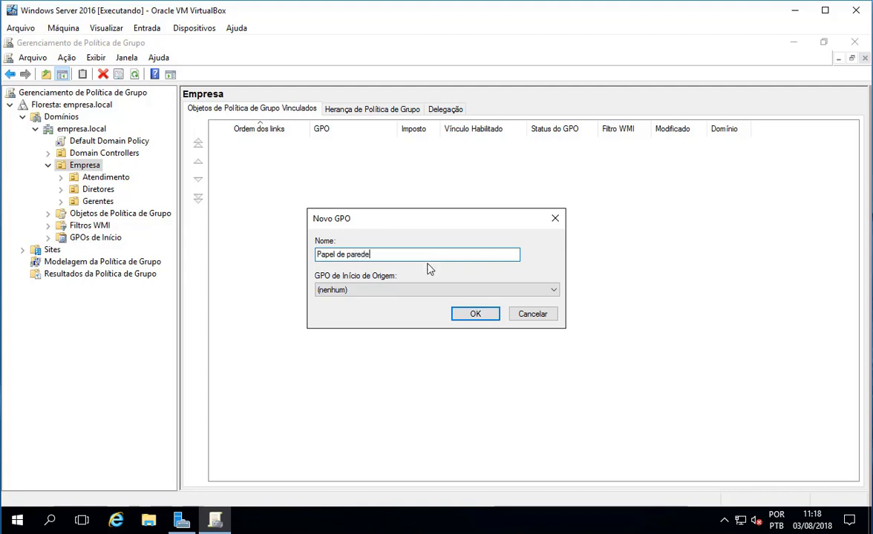
pyautogui.click(469, 316)
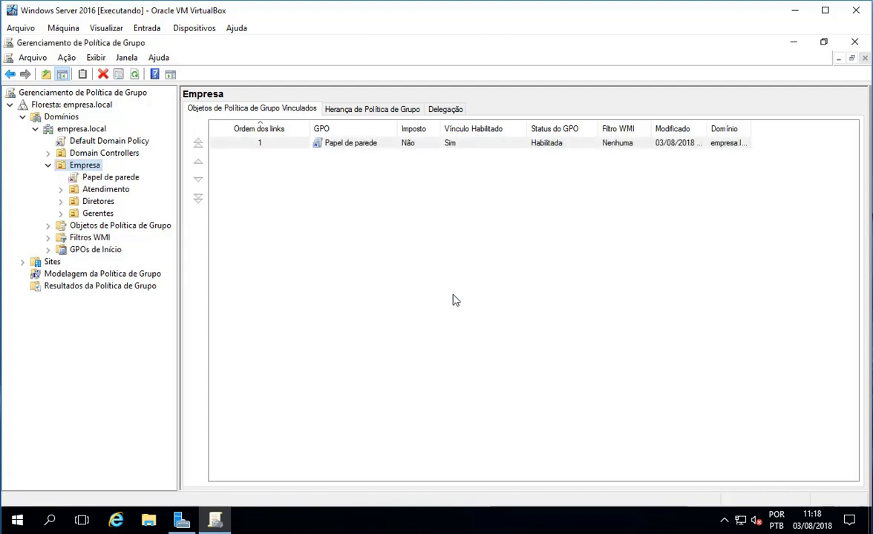
# Step: Open the Papel de parede GPO and remove Usuários autenticados from its security filtering
pyautogui.click(91, 168)
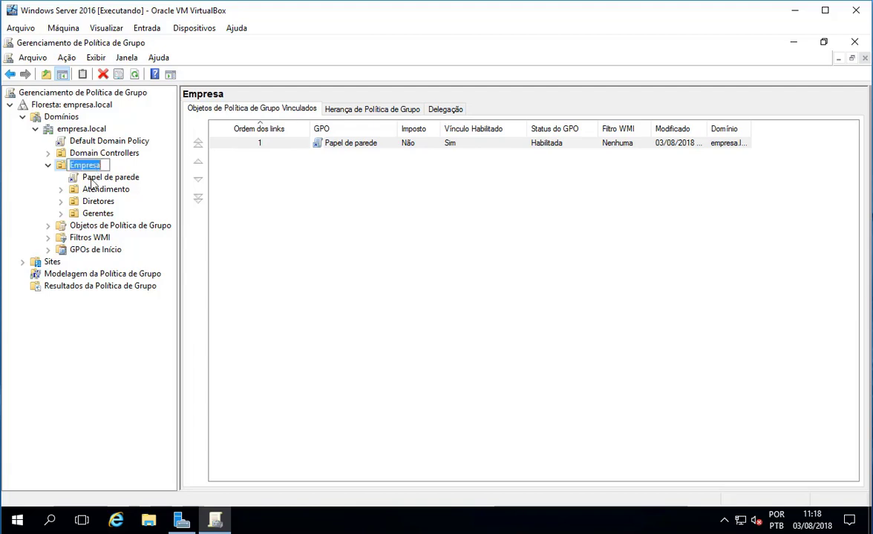
pyautogui.click(93, 178)
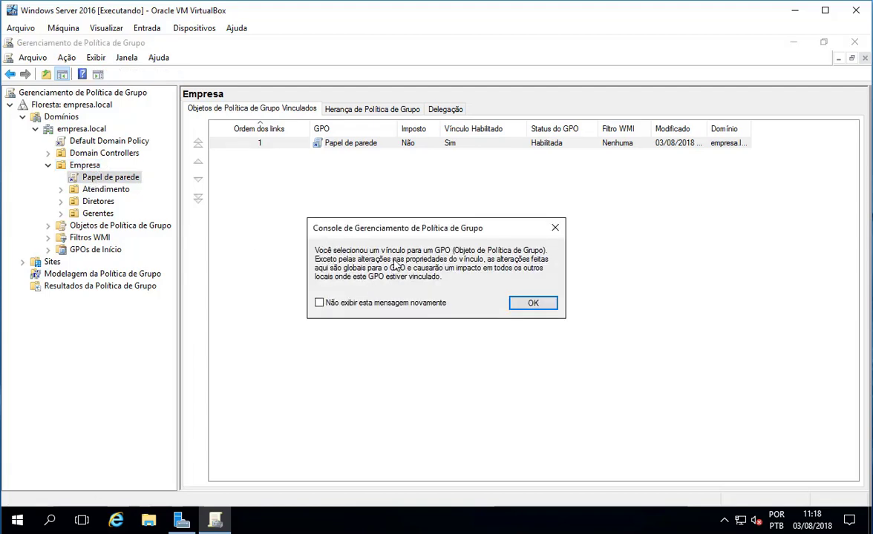
pyautogui.click(531, 303)
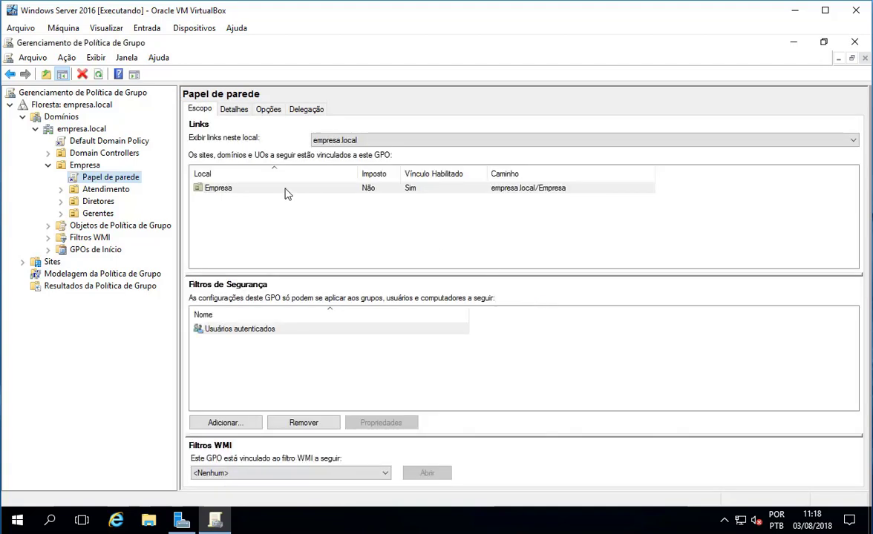
pyautogui.click(228, 190)
pyautogui.click(237, 330)
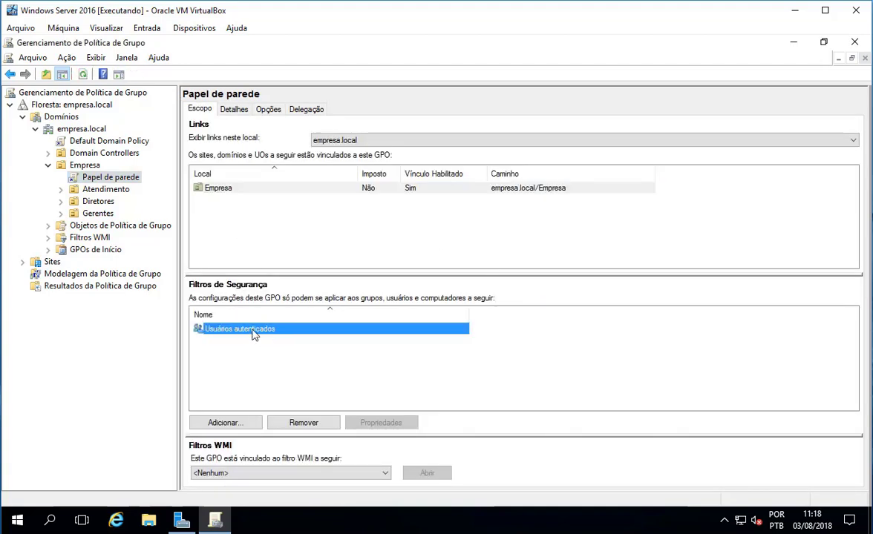
pyautogui.click(308, 420)
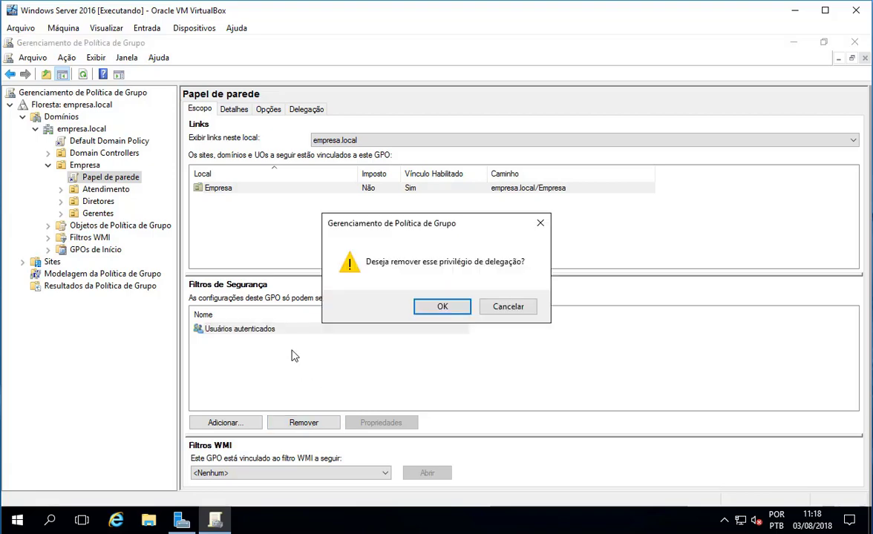
pyautogui.press('Return')
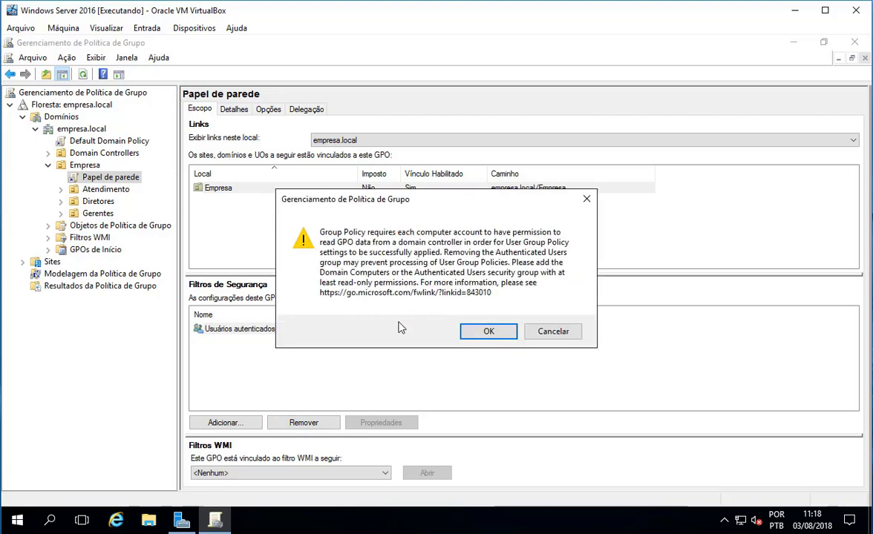
pyautogui.click(475, 331)
# Step: Check the names diretores; gerentes; atendimento for the security filtering, but keep and add only diretores
pyautogui.click(239, 424)
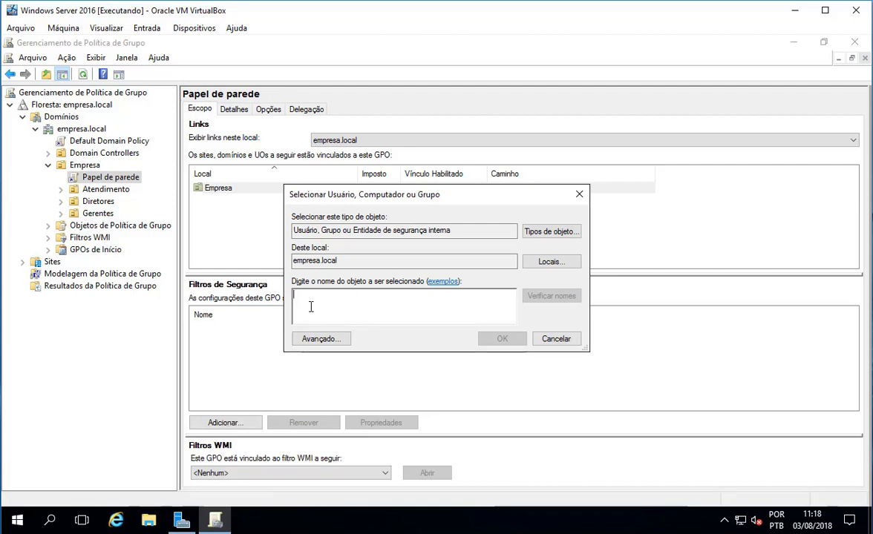
pyautogui.write('diretore')
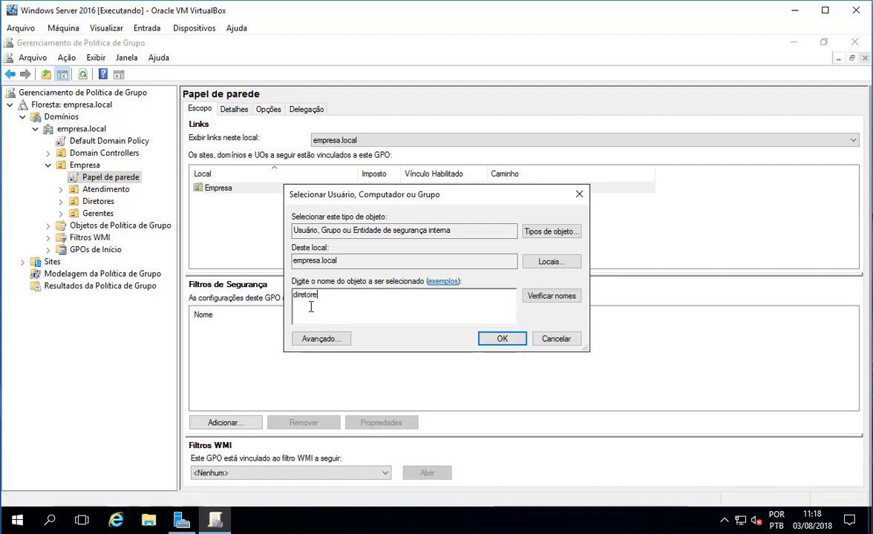
pyautogui.write('s; gerentes; atendimento')
pyautogui.click(551, 296)
pyautogui.click(429, 304)
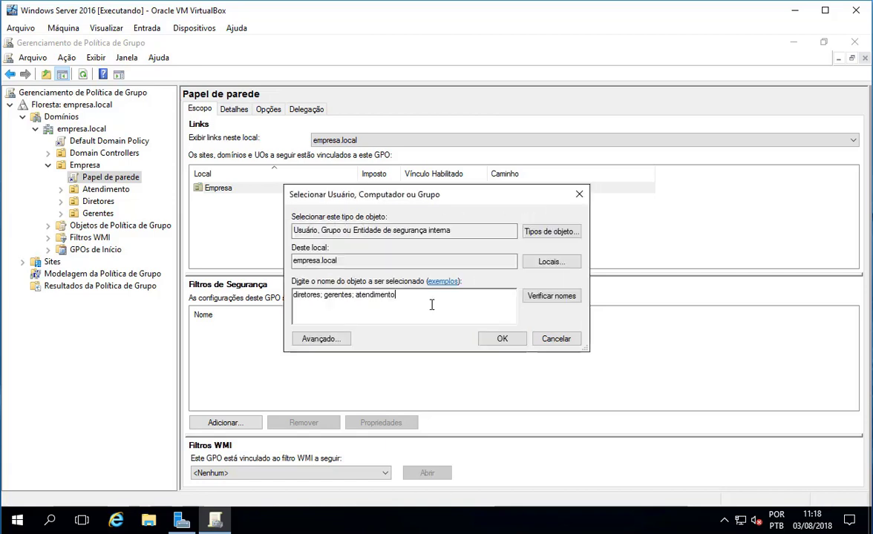
pyautogui.moveTo(405, 299); pyautogui.dragTo(321, 299)
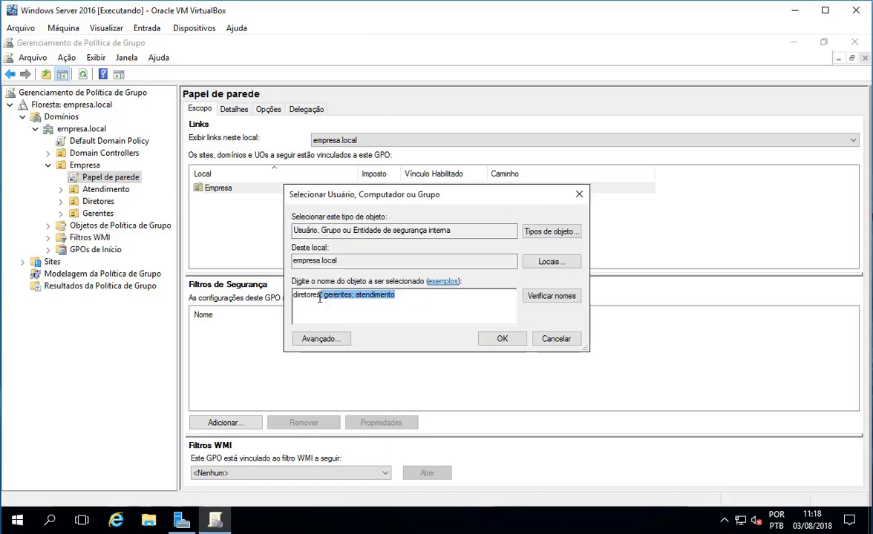
pyautogui.press('BackSpace')
pyautogui.click(502, 338)
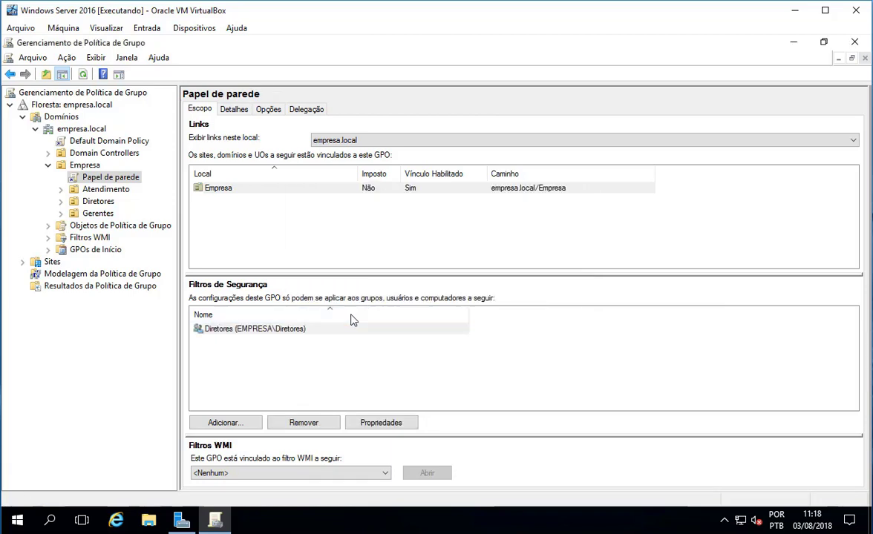
# Step: Add the gerentes group and the Atendimento group to the security filtering of the Papel de parede GPO
pyautogui.click(223, 423)
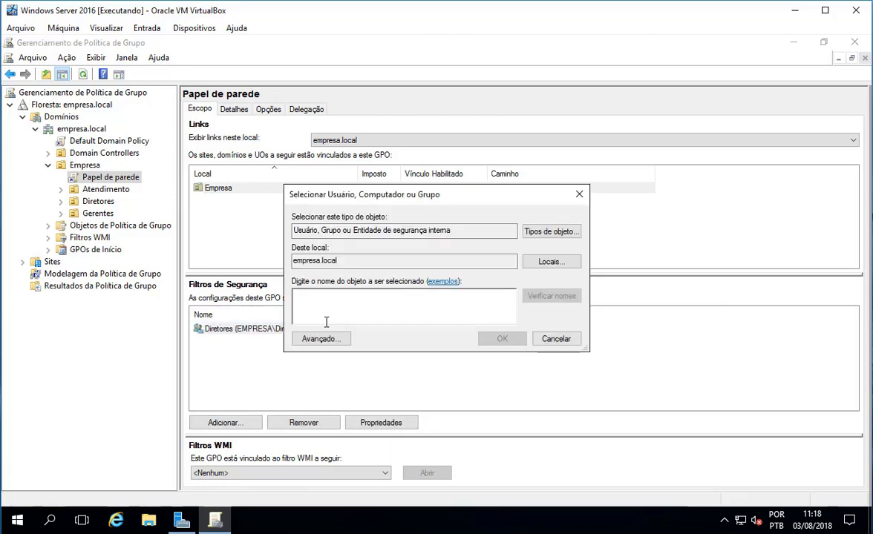
pyautogui.write('gerentes')
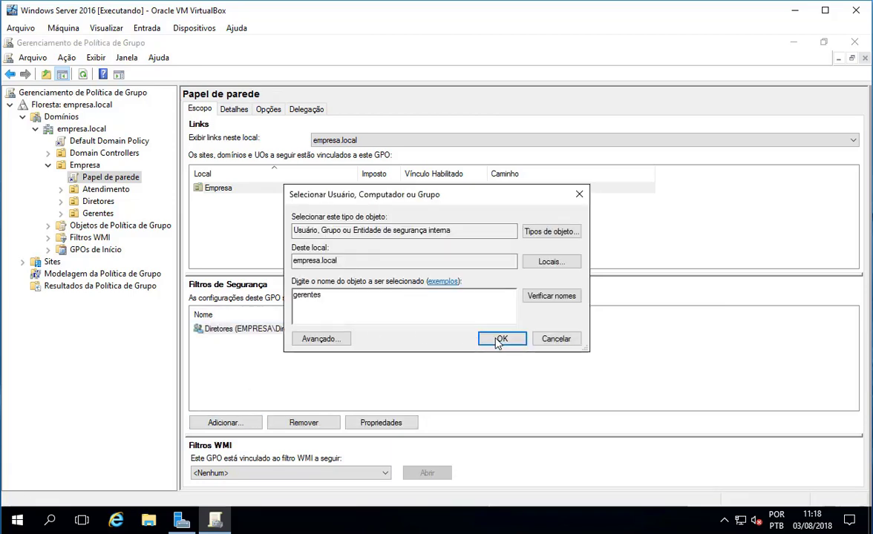
pyautogui.click(502, 339)
pyautogui.click(212, 422)
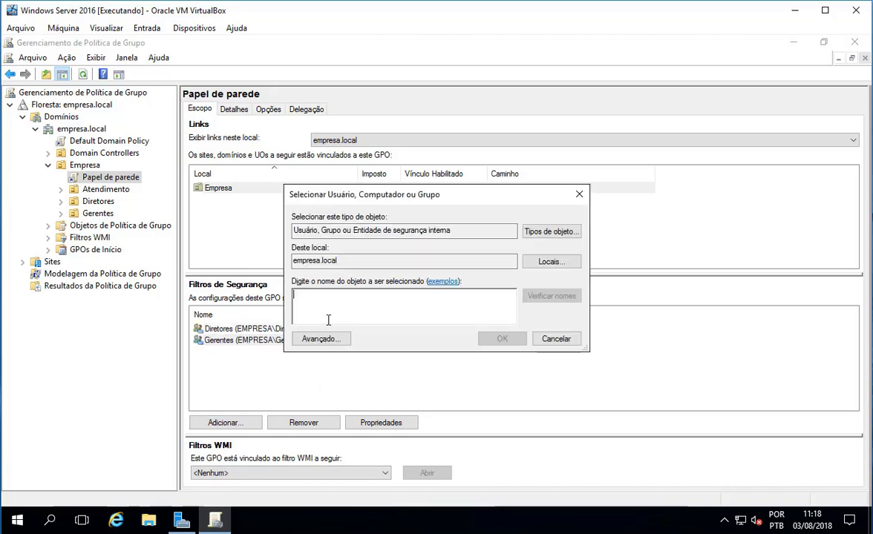
pyautogui.write('atendimento')
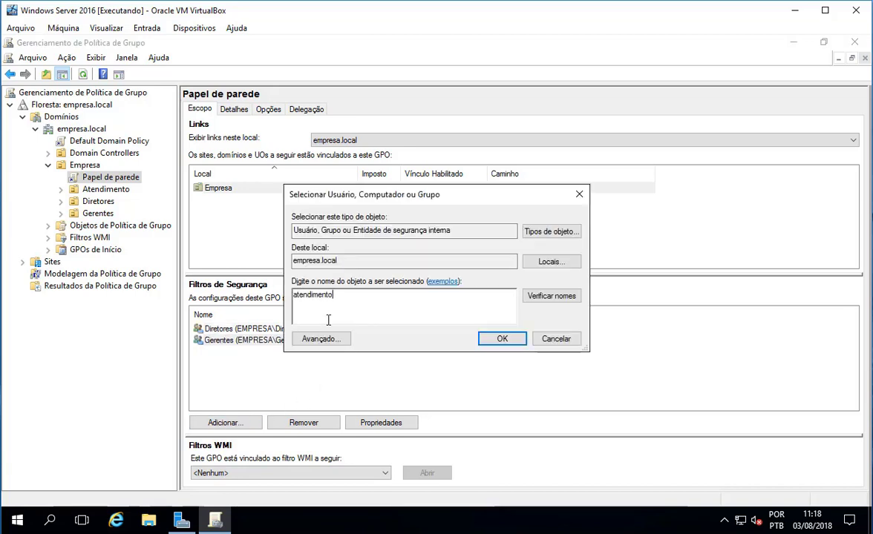
pyautogui.click(500, 338)
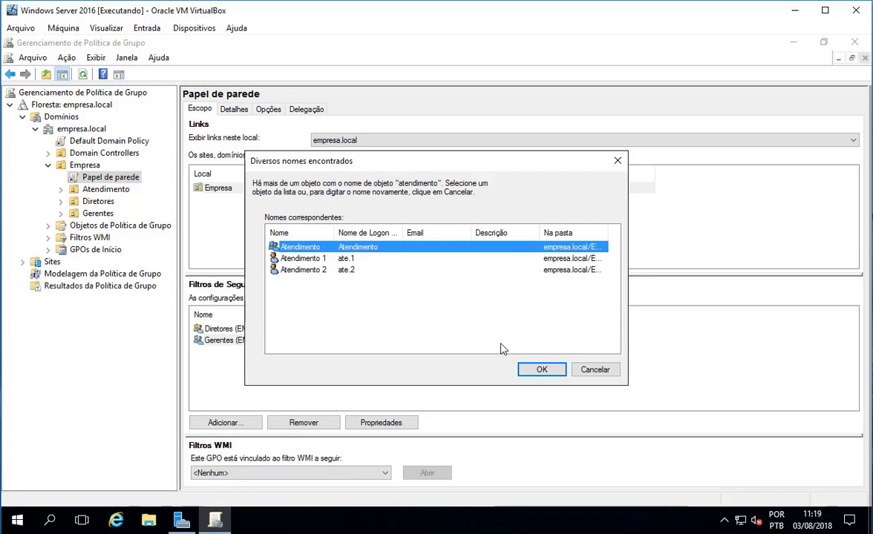
pyautogui.click(543, 371)
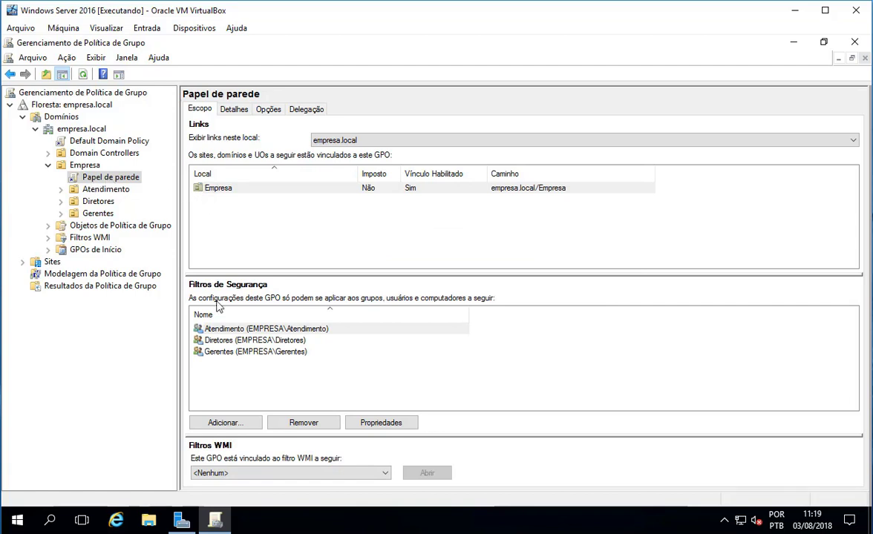
pyautogui.click(216, 331)
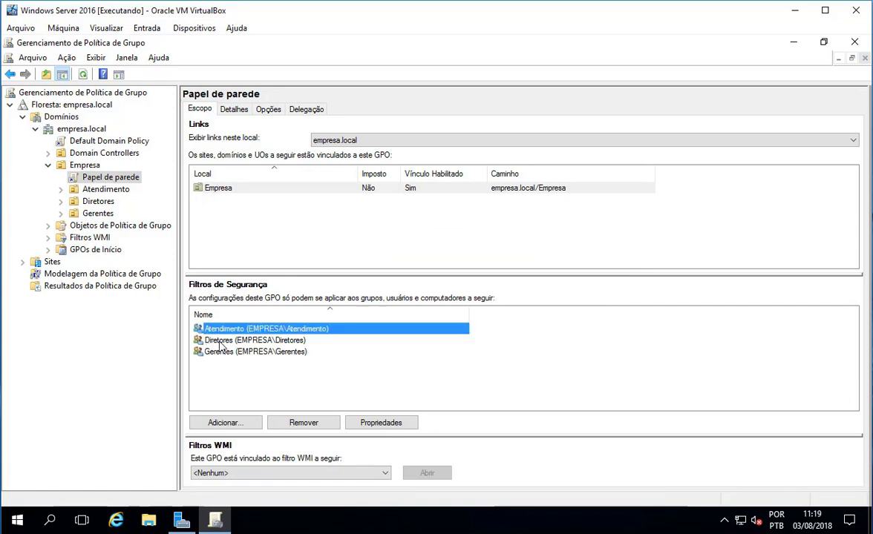
pyautogui.click(218, 341)
pyautogui.click(218, 353)
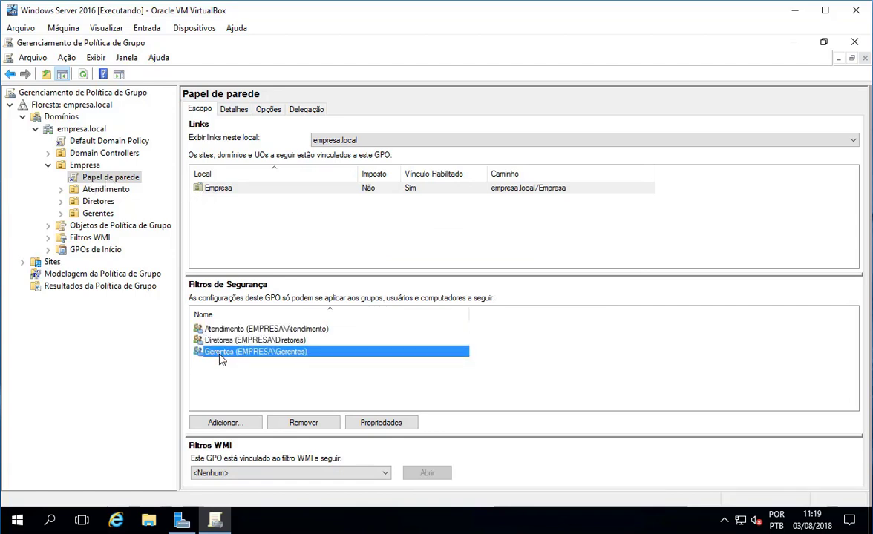
# Step: Open the Papel de parede GPO for editing in a maximized editor window and widen its policy tree
pyautogui.click(126, 180)
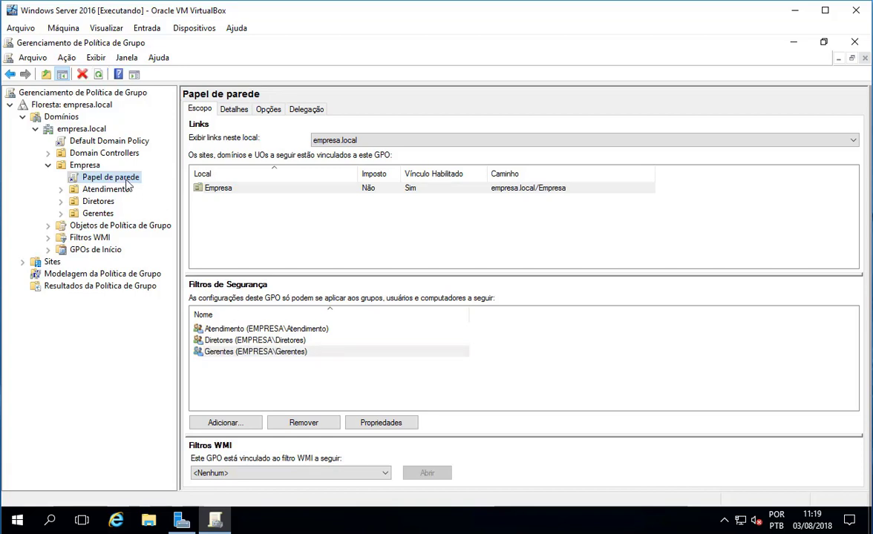
pyautogui.rightClick(126, 182)
pyautogui.click(152, 190)
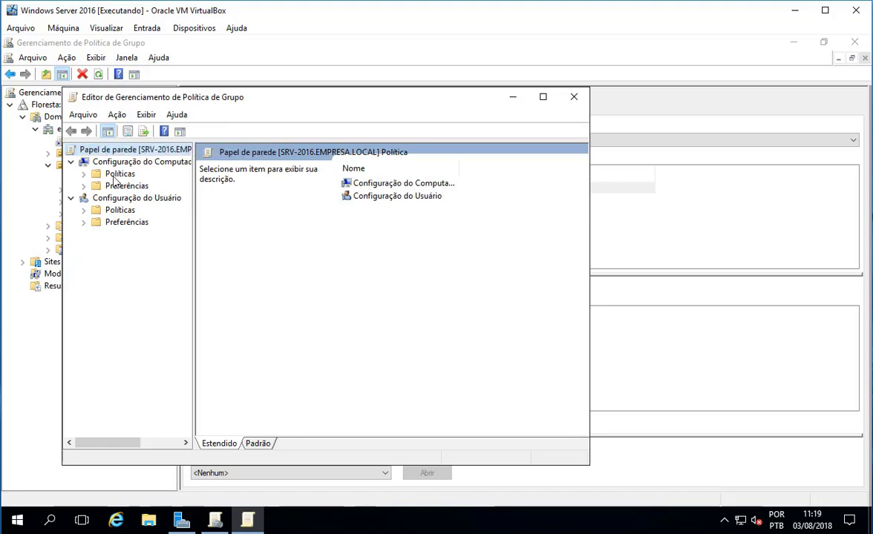
pyautogui.click(543, 98)
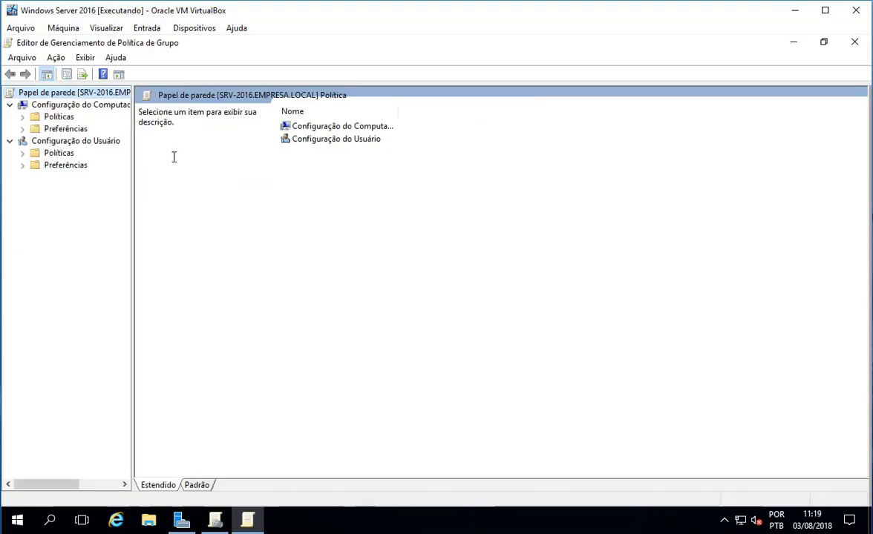
pyautogui.moveTo(132, 169); pyautogui.dragTo(198, 167)
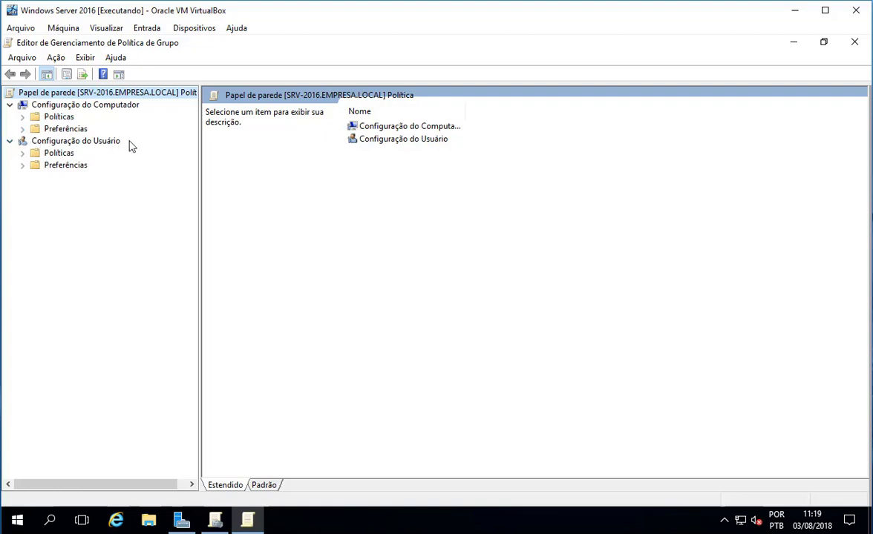
# Step: Open the Active Desktop folder under the user configuration's Políticas, Modelos Administrativos, Área de Trabalho
pyautogui.click(23, 154)
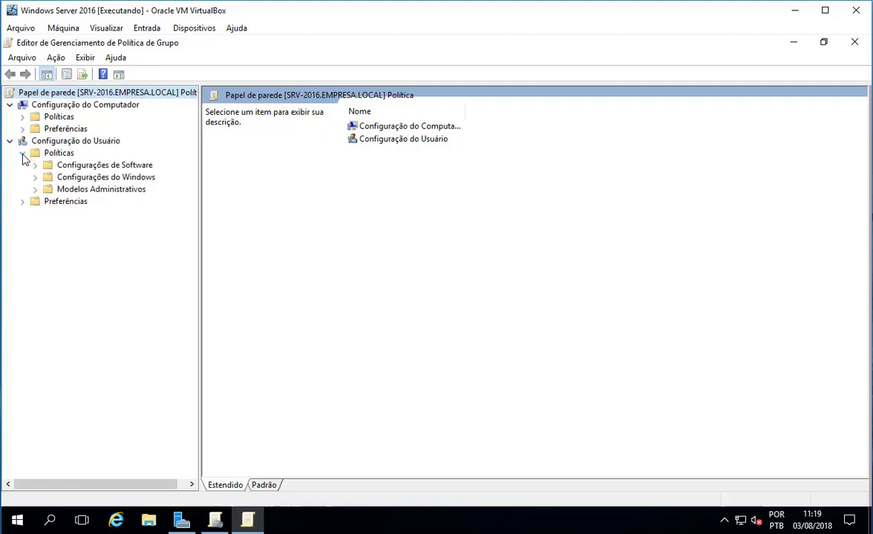
pyautogui.click(36, 190)
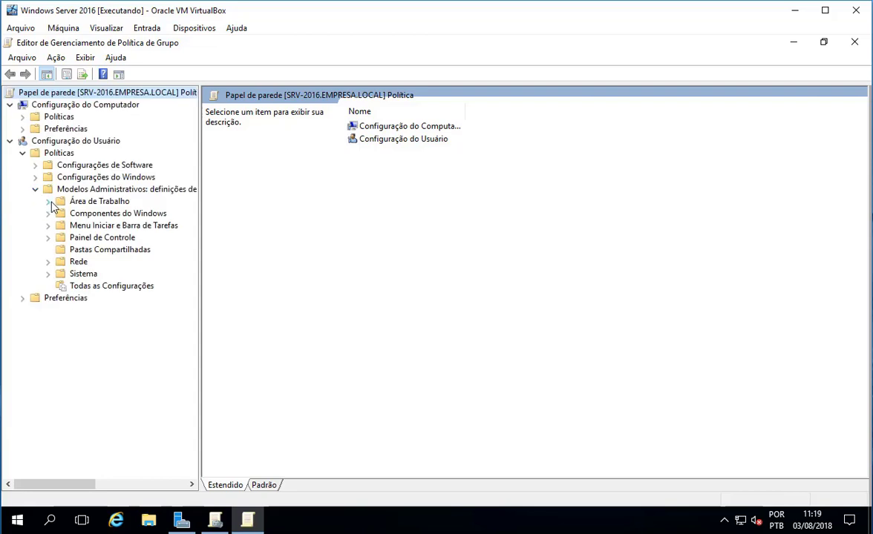
pyautogui.click(49, 202)
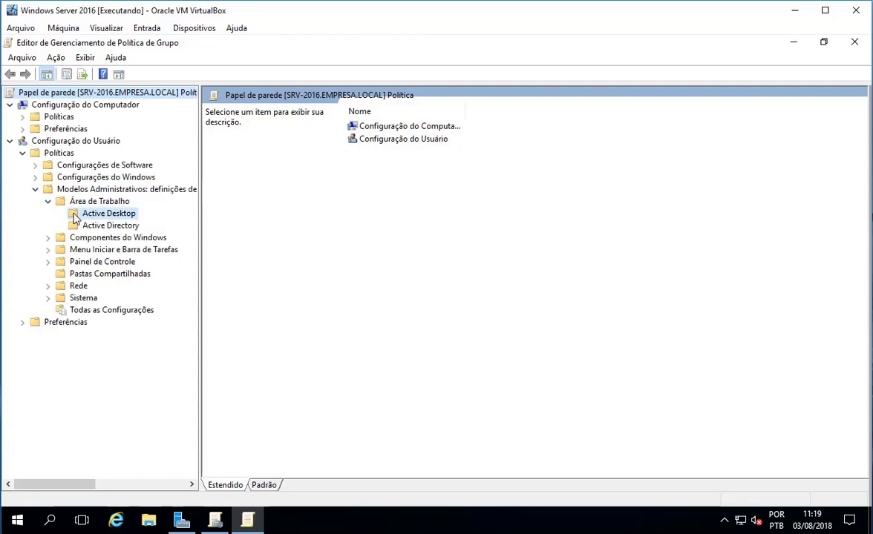
pyautogui.click(74, 215)
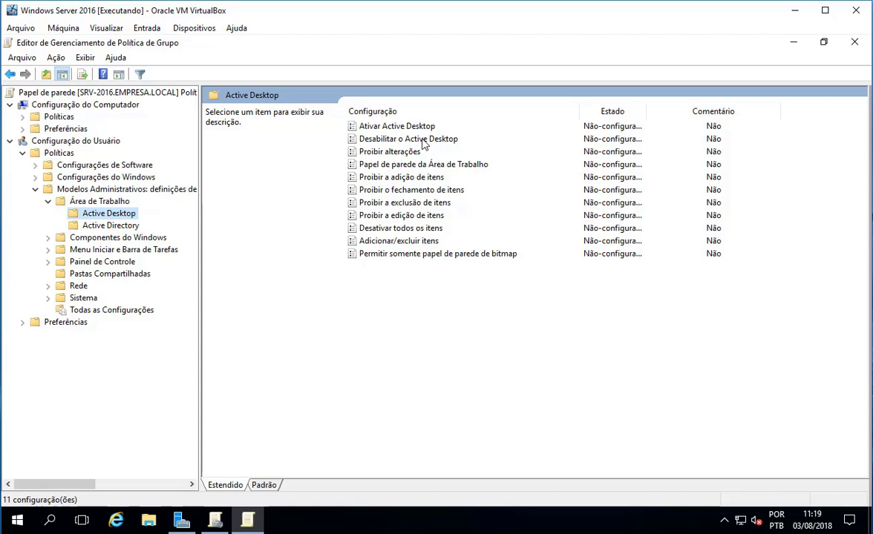
# Step: Review the Active Desktop setting descriptions, and set Papel de parede da Área de Trabalho to Habilitado
pyautogui.click(392, 153)
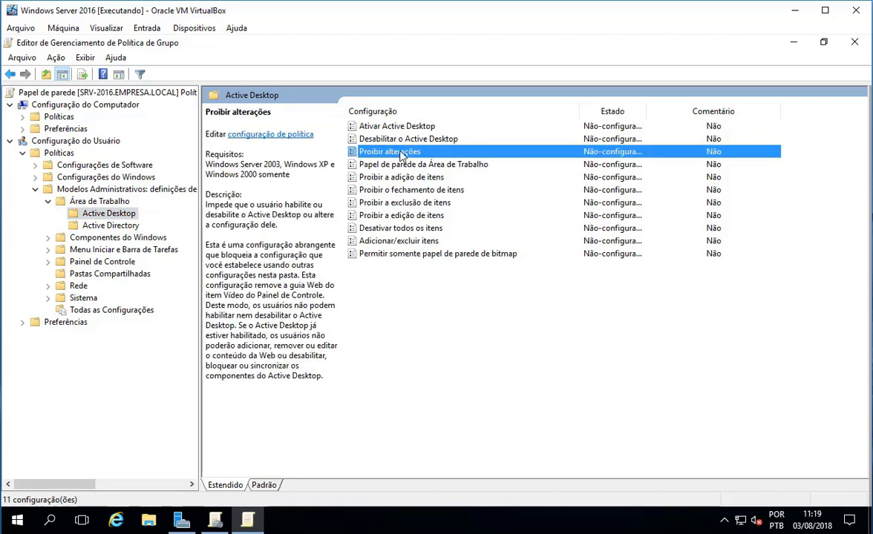
pyautogui.click(347, 162)
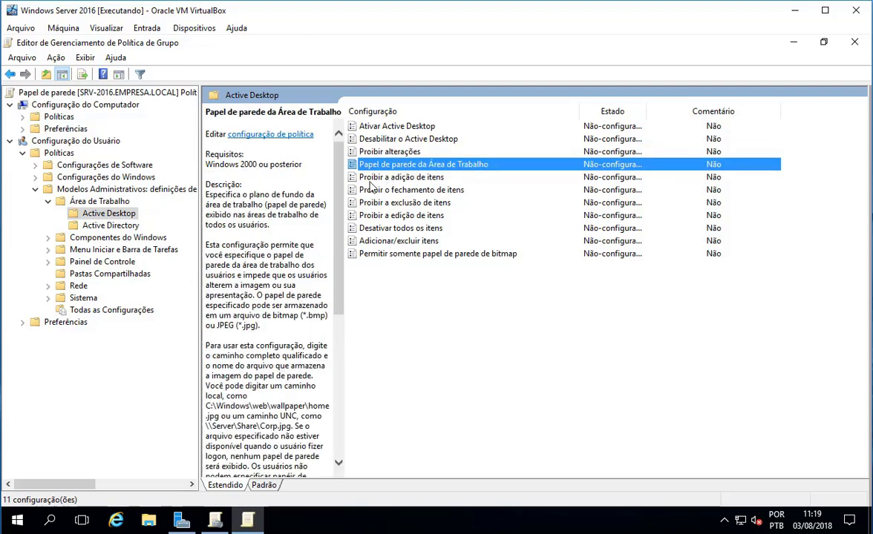
pyautogui.click(392, 179)
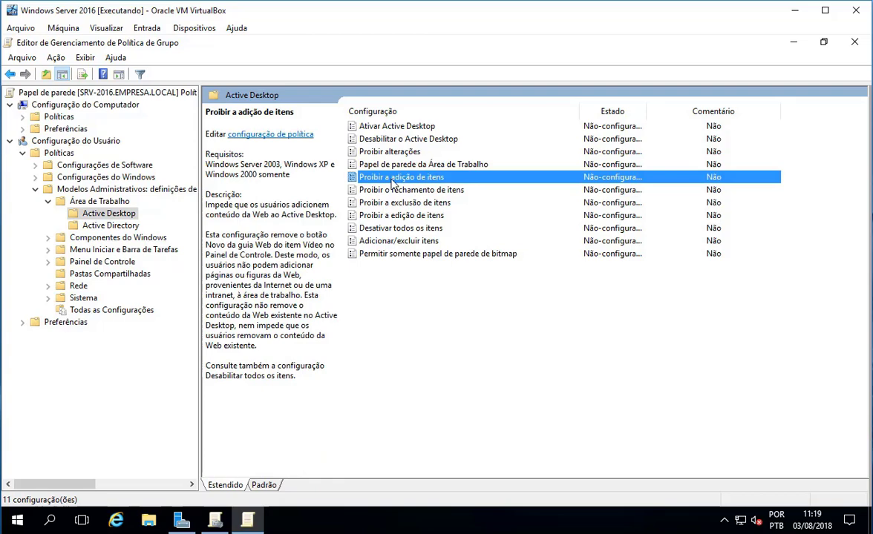
pyautogui.click(387, 190)
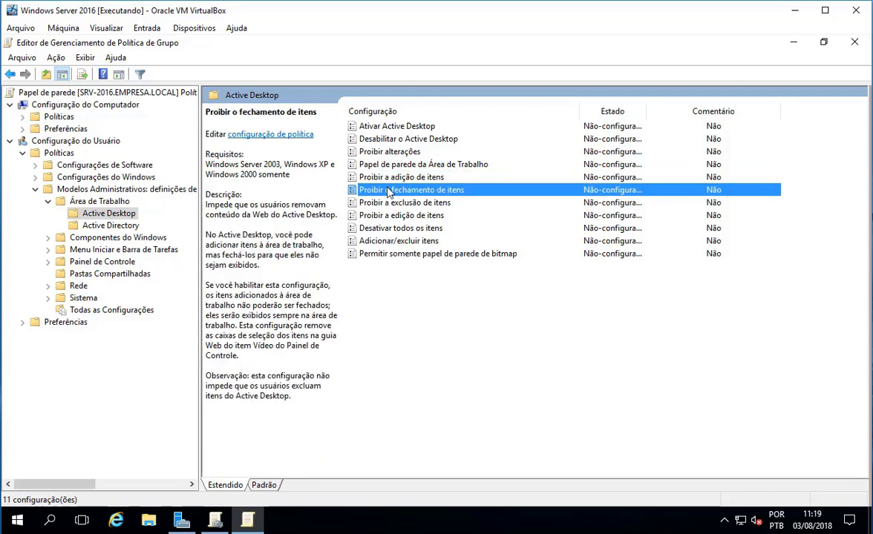
pyautogui.click(389, 165)
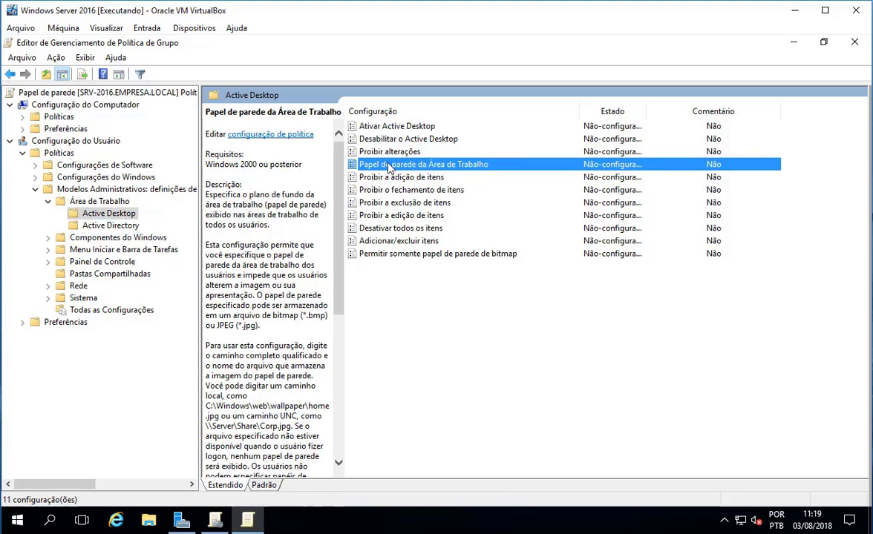
pyautogui.doubleClick(389, 165)
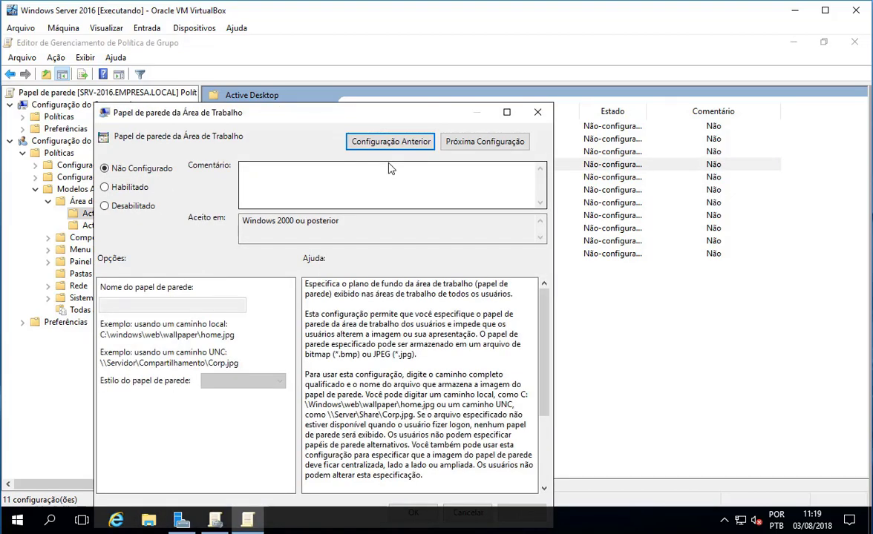
pyautogui.moveTo(384, 116); pyautogui.dragTo(439, 62)
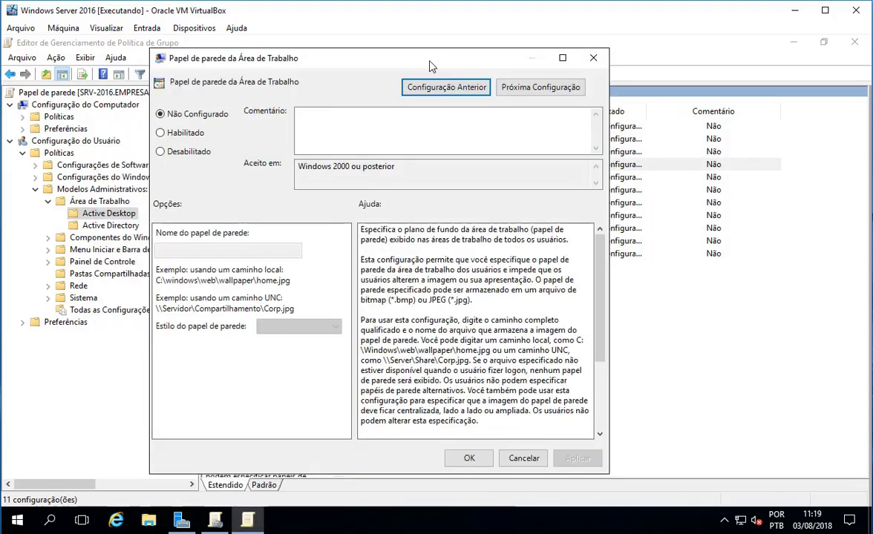
pyautogui.click(161, 133)
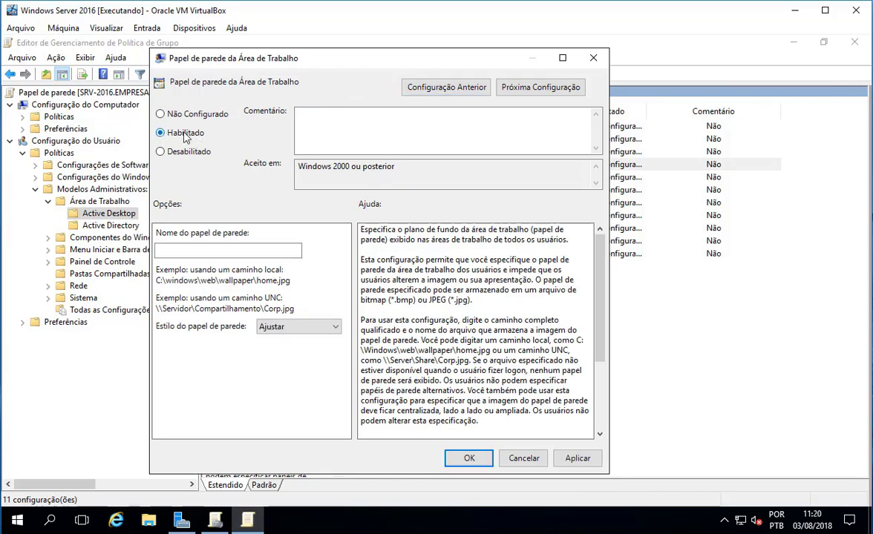
pyautogui.click(220, 251)
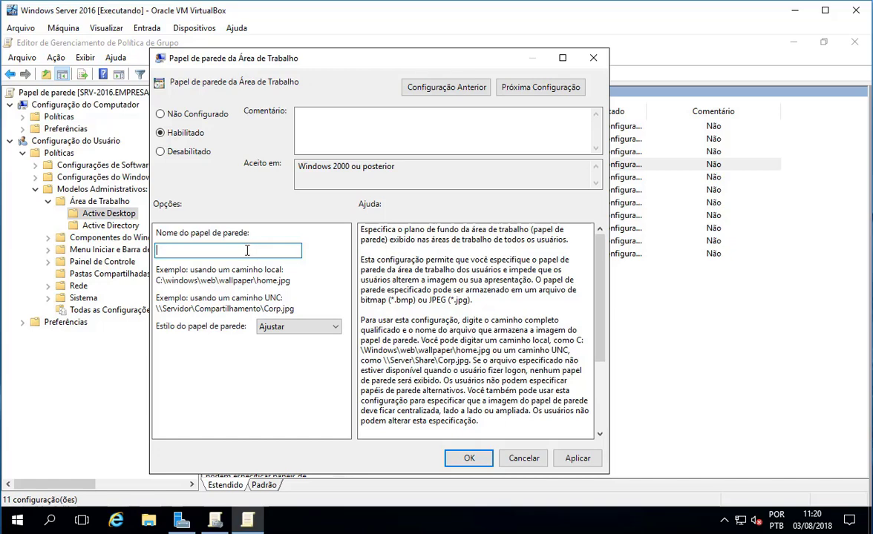
# Step: In File Explorer, browse to Papel_de_parede in the compartilhamento share on \\192.168.0.1 and view the image papel_de_parede.jpg
pyautogui.click(148, 520)
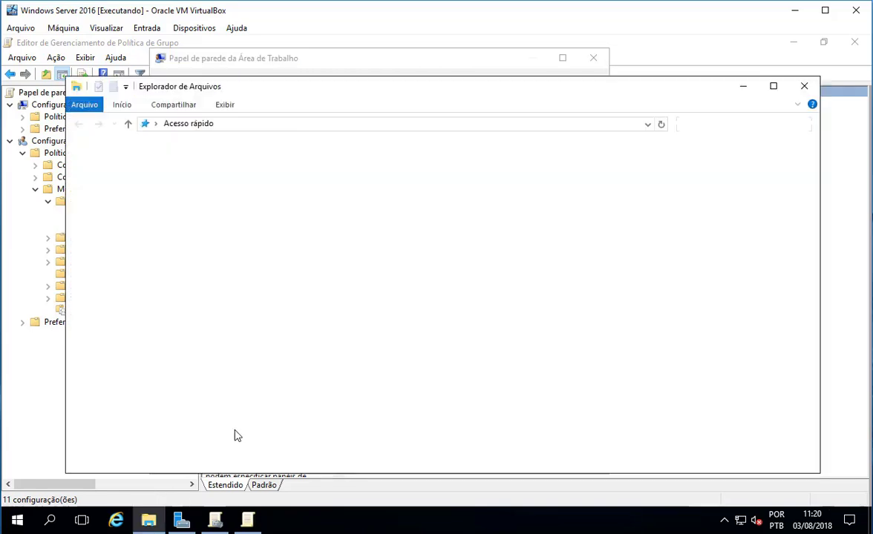
pyautogui.click(253, 124)
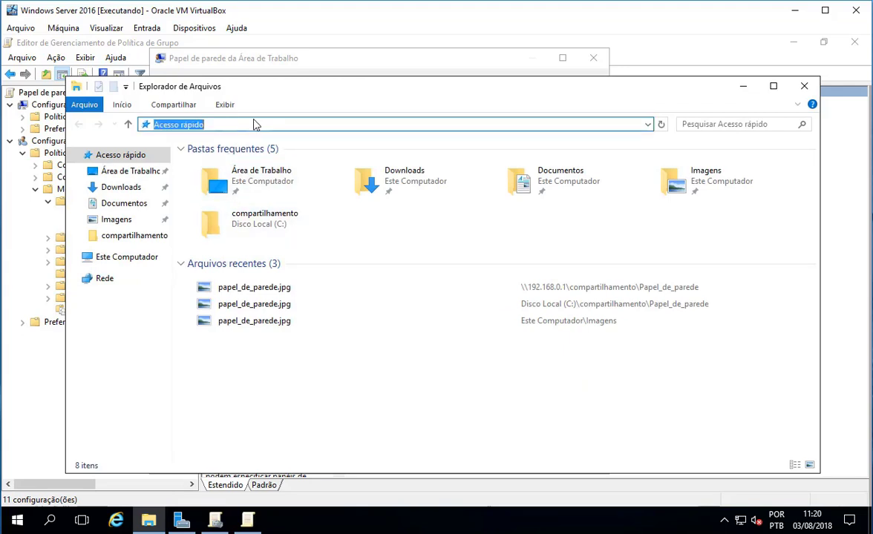
pyautogui.write('\\\\')
pyautogui.press('Down')
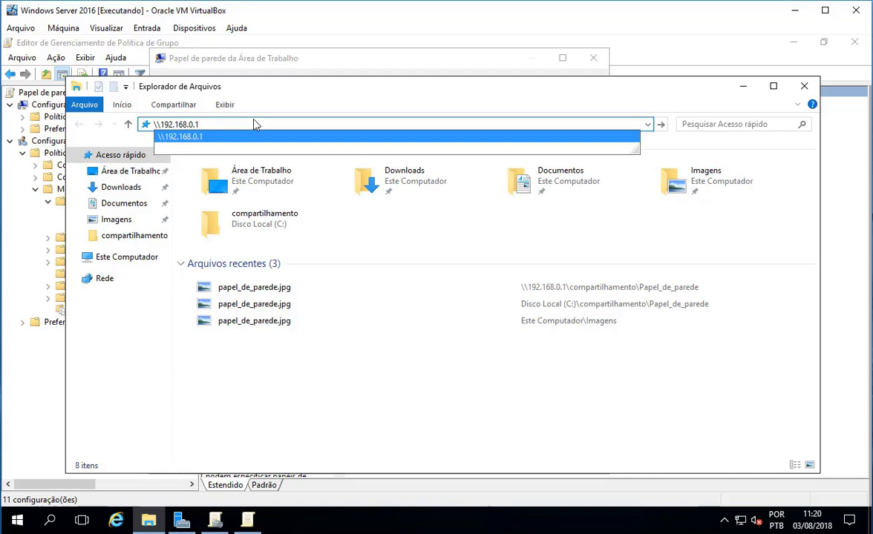
pyautogui.press('Return')
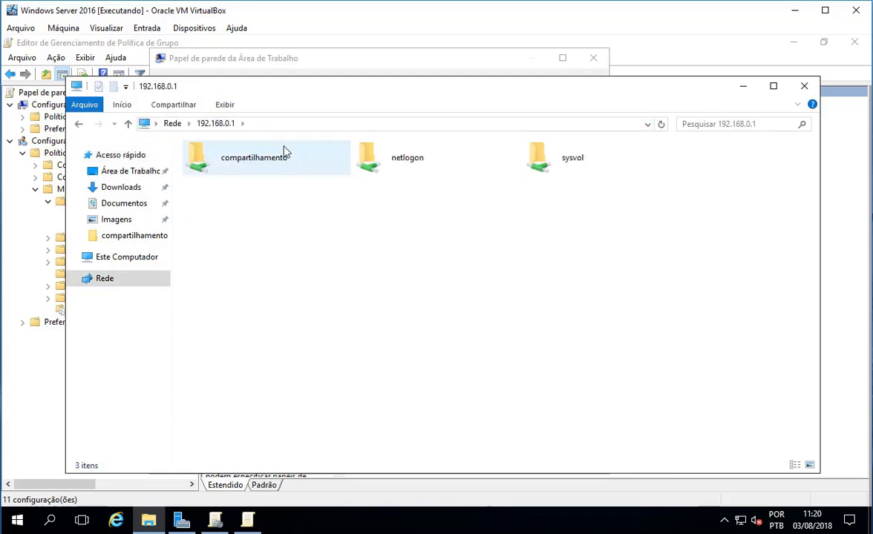
pyautogui.click(250, 162)
pyautogui.doubleClick(250, 162)
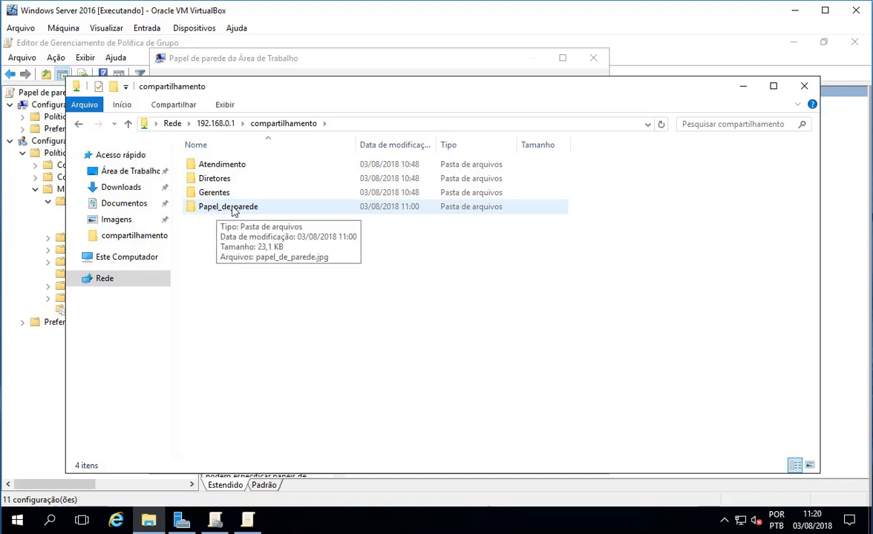
pyautogui.doubleClick(230, 208)
pyautogui.click(225, 164)
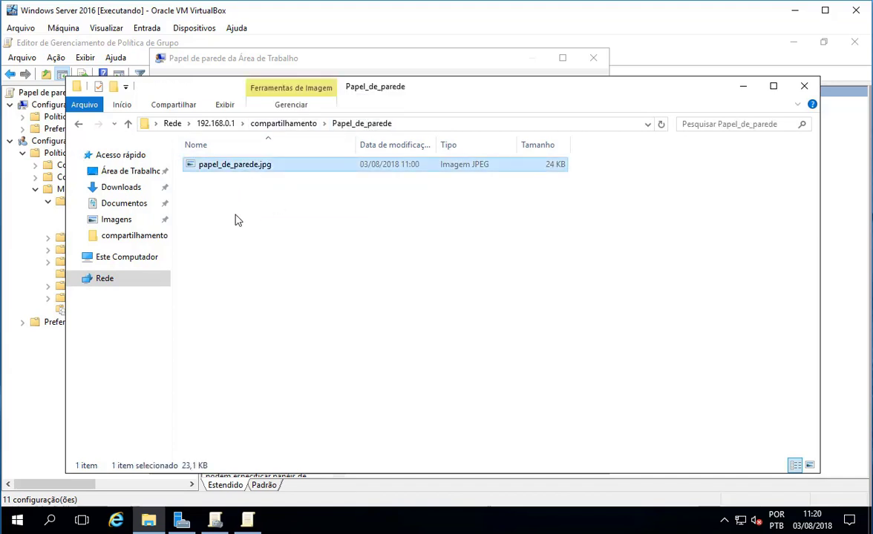
pyautogui.doubleClick(235, 166)
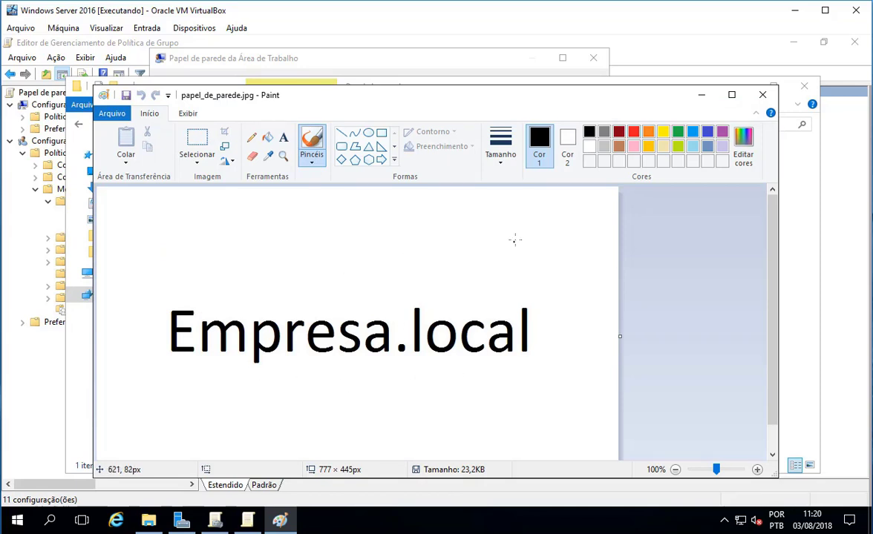
pyautogui.click(764, 101)
# Step: Copy the folder path \\192.168.0.1\compartilhamento\Papel_de_parede into the policy's wallpaper name and end it with a backslash
pyautogui.click(427, 127)
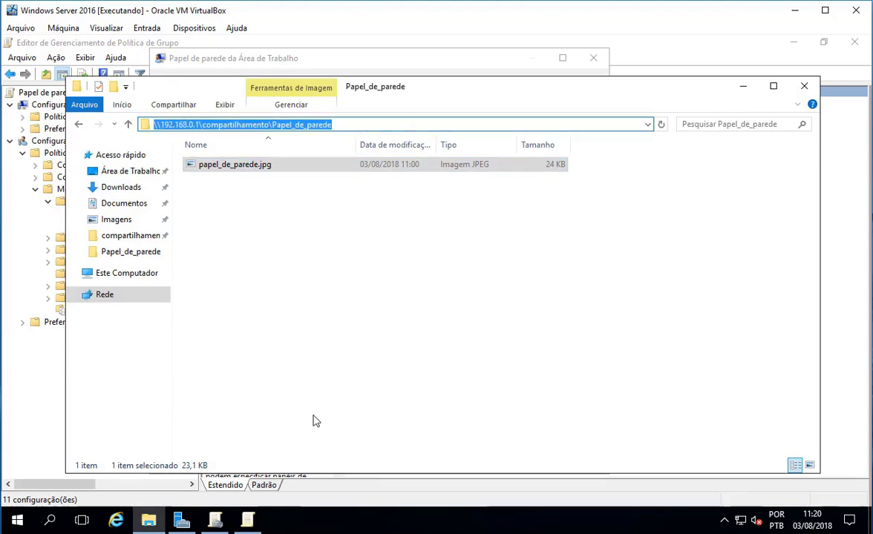
pyautogui.hotkey('alt', 'F4')
pyautogui.click(262, 253)
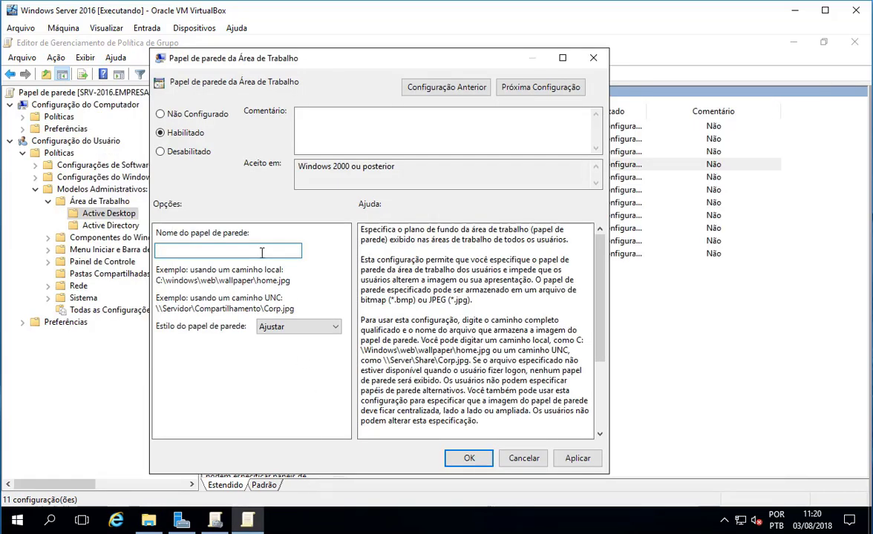
pyautogui.hotkey('ctrl', 'v')
pyautogui.write('\\')
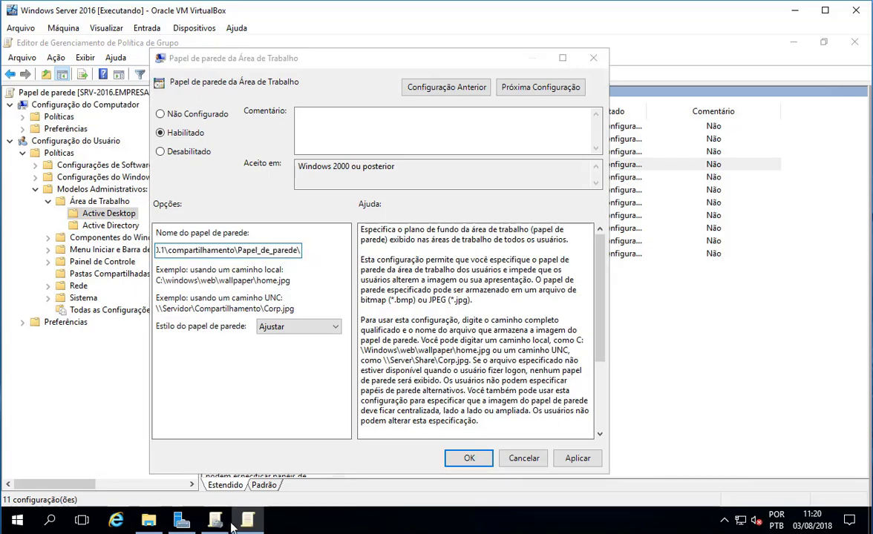
# Step: Copy the file name papel_de_parede.jpg from the shared folder and append it to the policy's wallpaper path
pyautogui.click(148, 520)
pyautogui.click(268, 169)
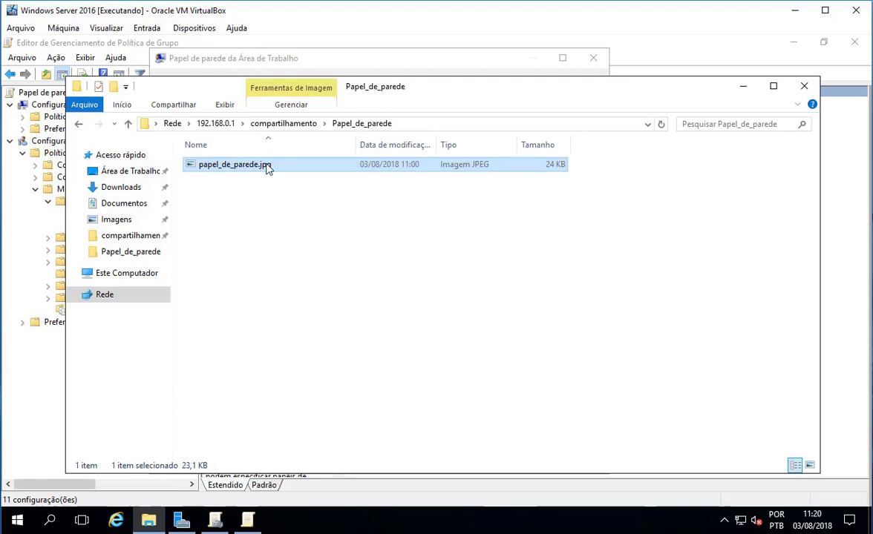
pyautogui.click(271, 169)
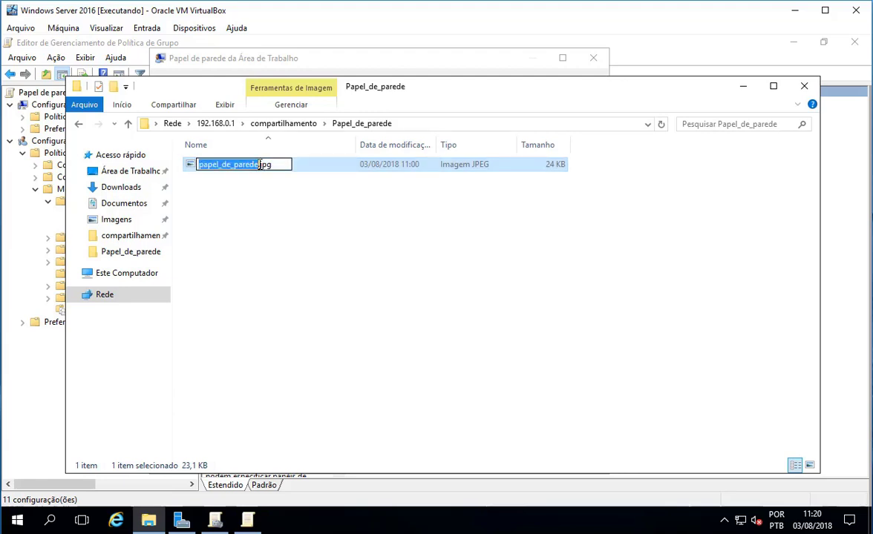
pyautogui.hotkey('ctrl', 'a')
pyautogui.hotkey('ctrl', 'c')
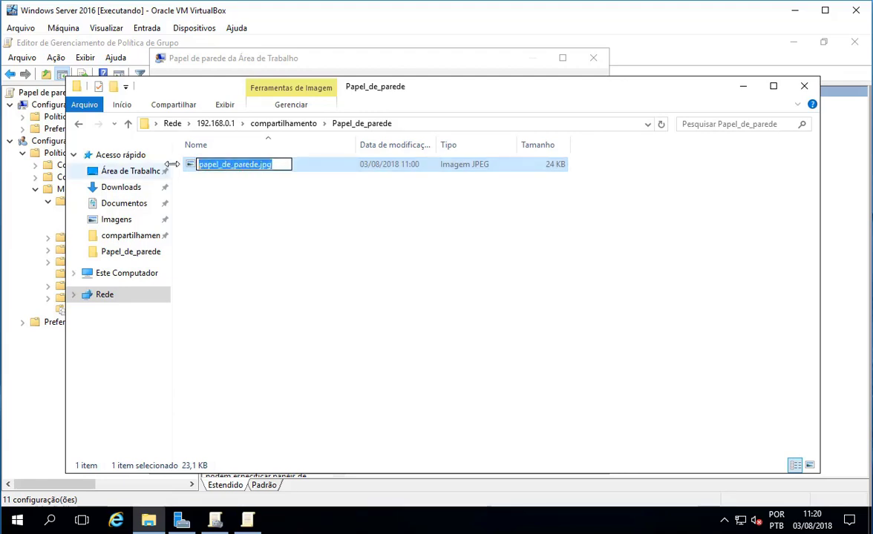
pyautogui.click(245, 521)
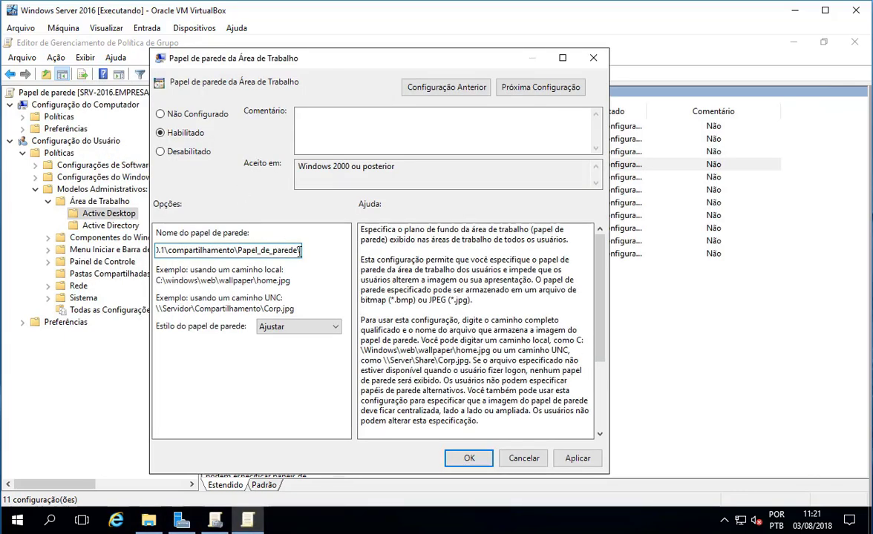
pyautogui.hotkey('ctrl', 'v')
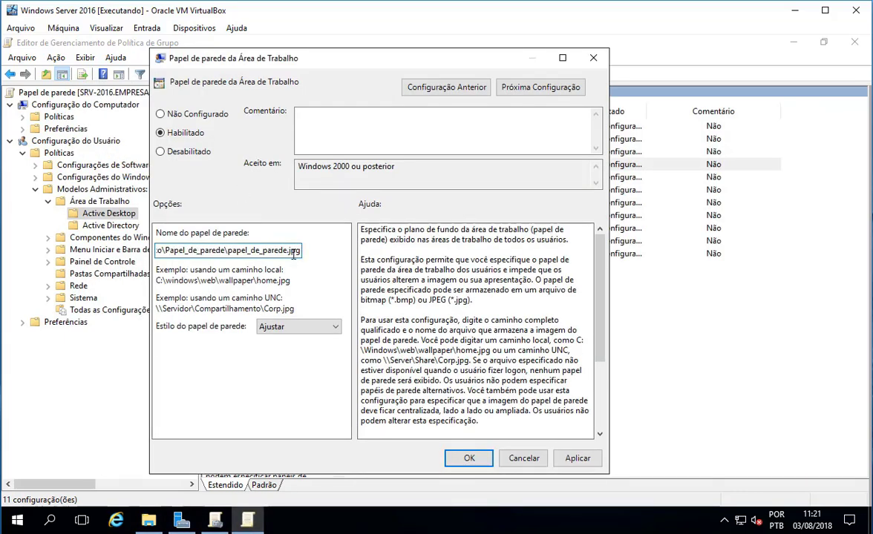
# Step: Copy the full wallpaper path from the policy and open it from the system search to check that it leads to the image, then close the image
pyautogui.moveTo(300, 251); pyautogui.dragTo(92, 250)
pyautogui.hotkey('ctrl', 'c')
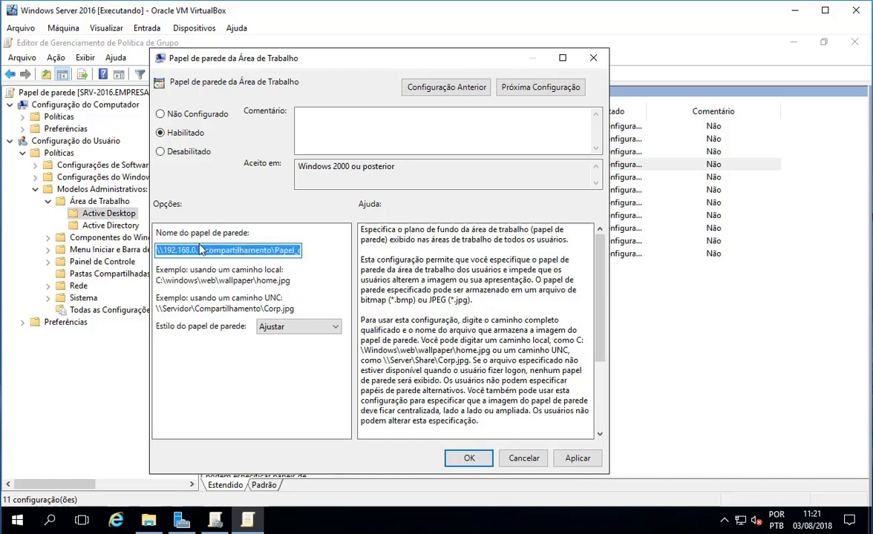
pyautogui.press('super')
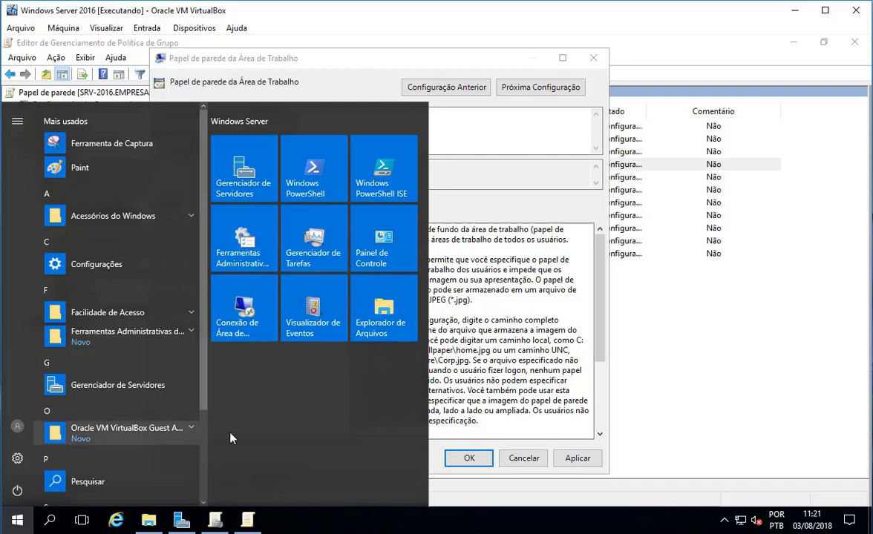
pyautogui.write('\\')
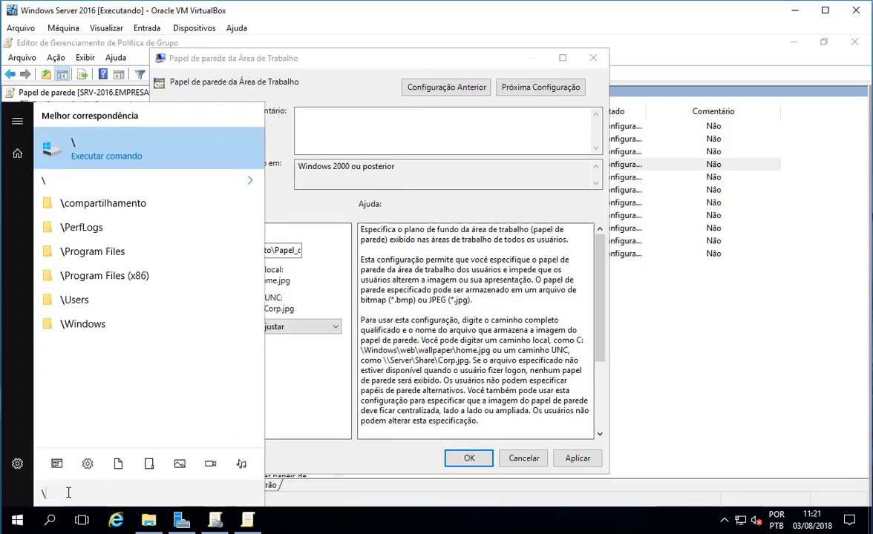
pyautogui.hotkey('ctrl', 'v')
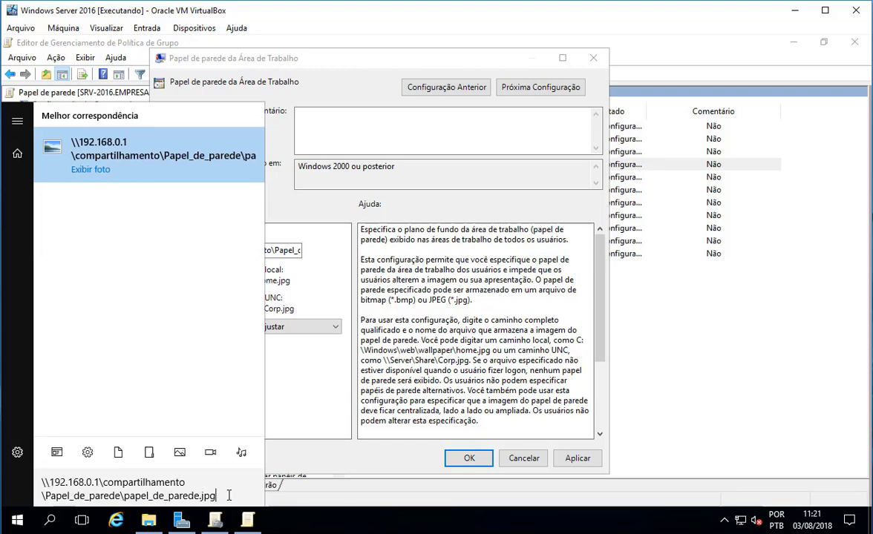
pyautogui.press('Return')
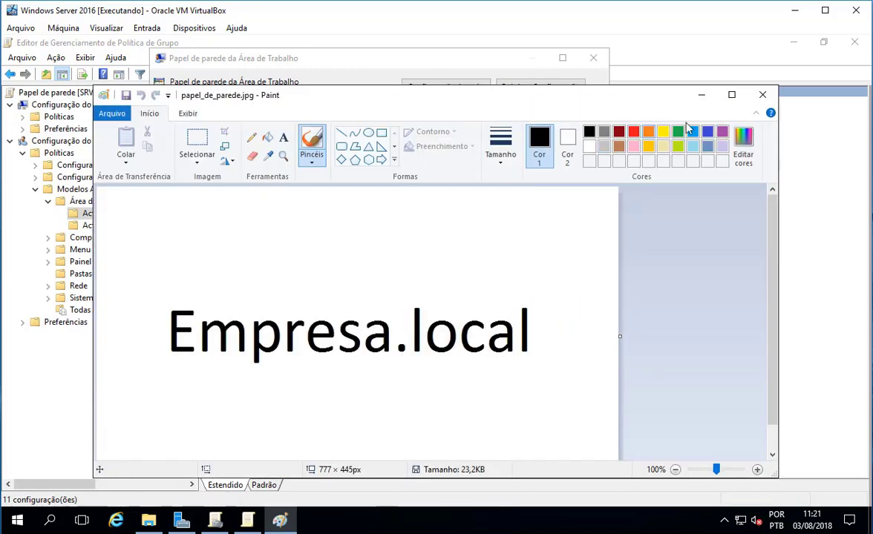
pyautogui.click(762, 94)
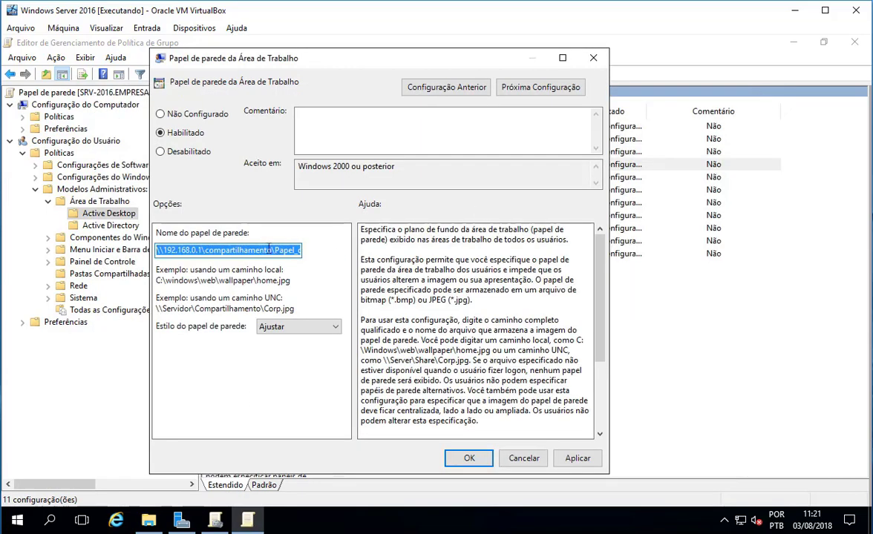
# Step: Set the wallpaper style to Centralizar and save the Papel de parede da Área de Trabalho policy
pyautogui.moveTo(185, 250); pyautogui.dragTo(324, 262)
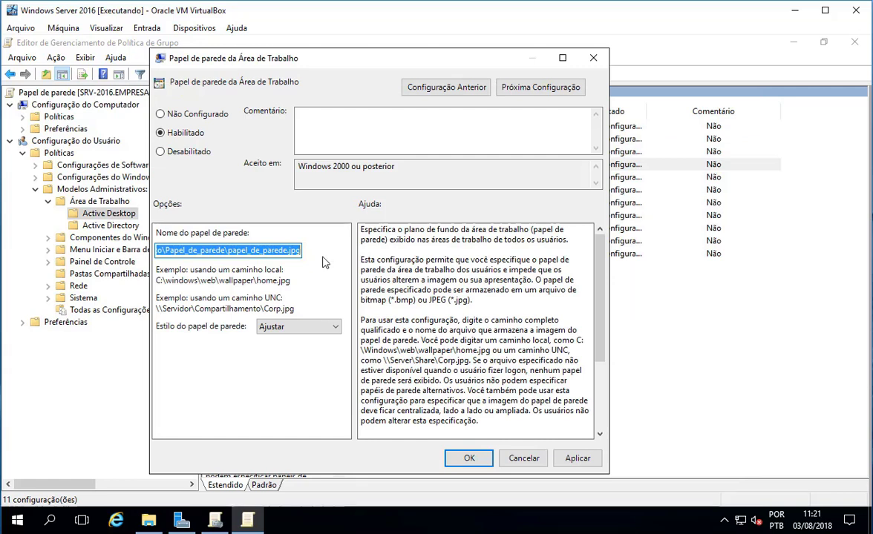
pyautogui.click(309, 325)
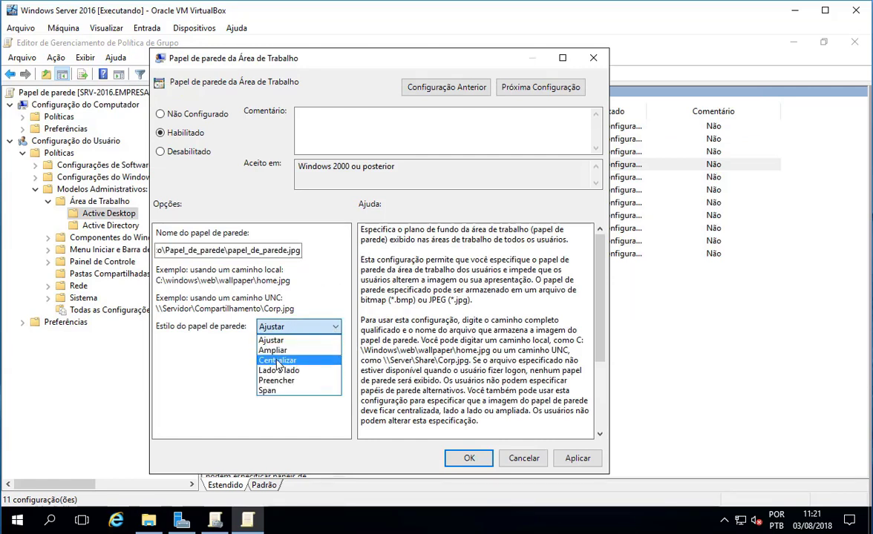
pyautogui.click(278, 360)
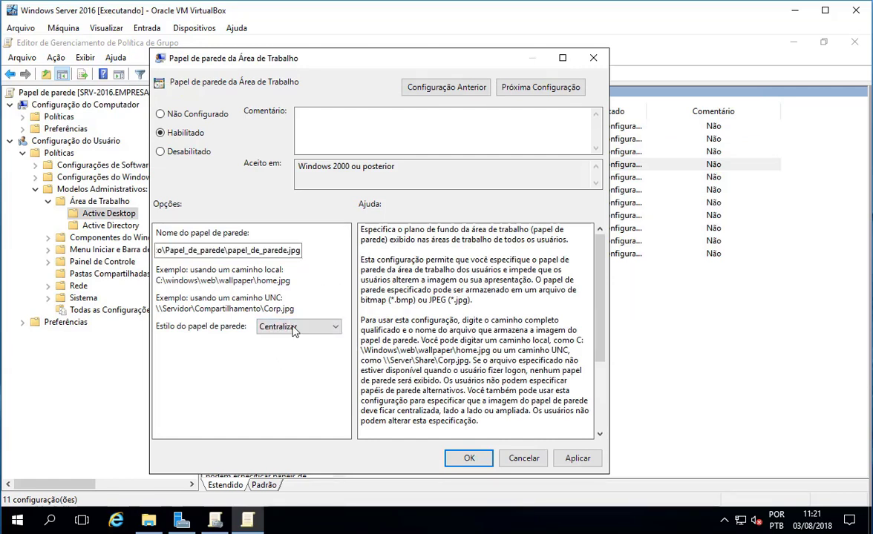
pyautogui.click(459, 459)
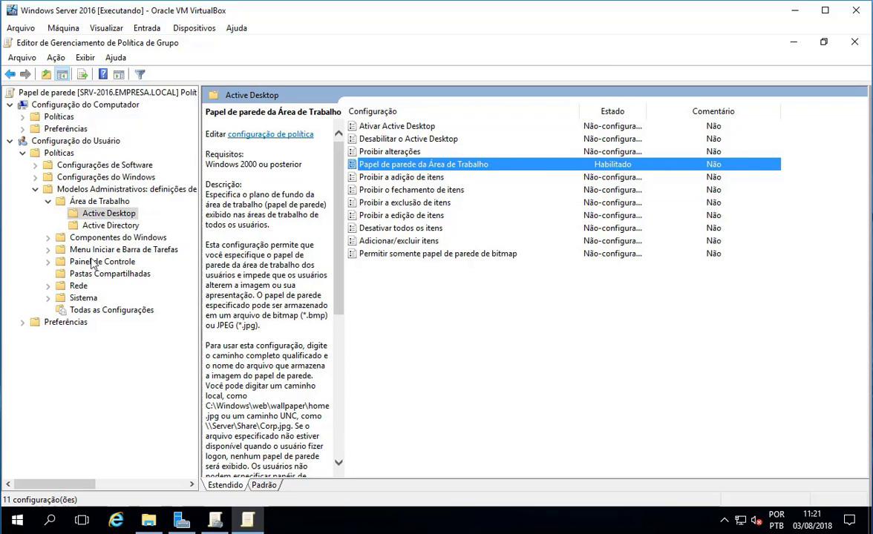
# Step: Examine the user policies available under Painel de Controle and Rede, including Conexões de Rede, and return to Active Desktop
pyautogui.click(48, 262)
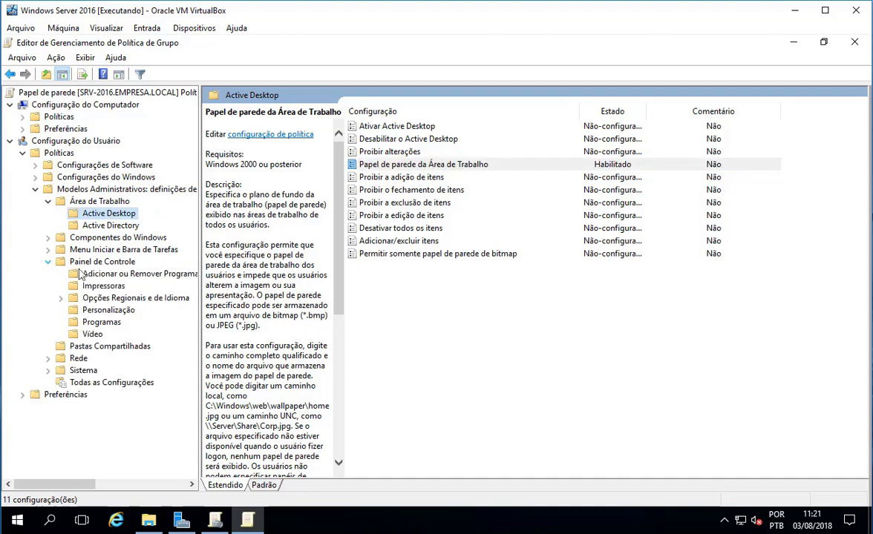
pyautogui.click(89, 263)
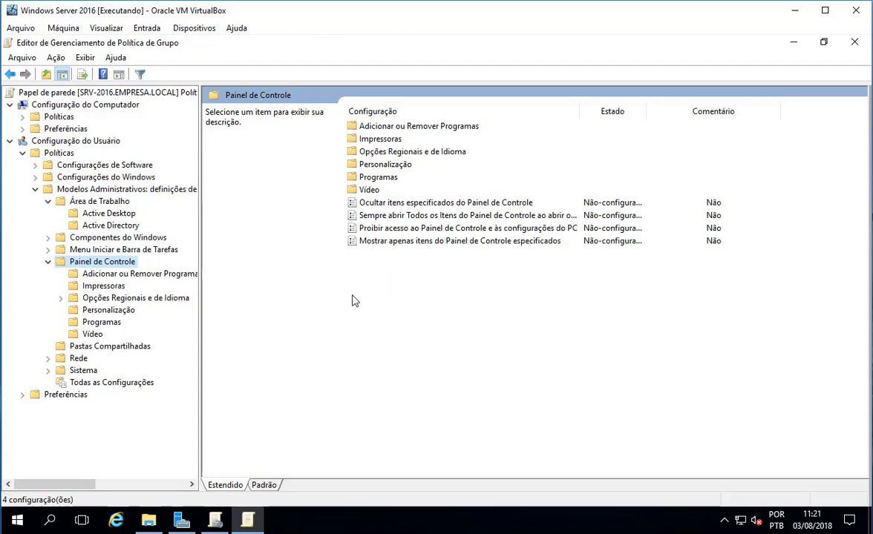
pyautogui.click(73, 359)
pyautogui.click(47, 359)
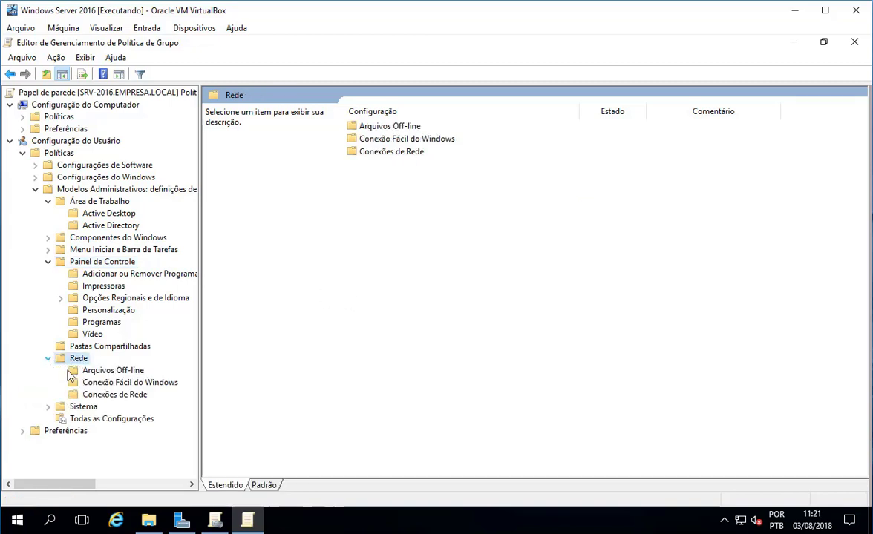
pyautogui.click(101, 396)
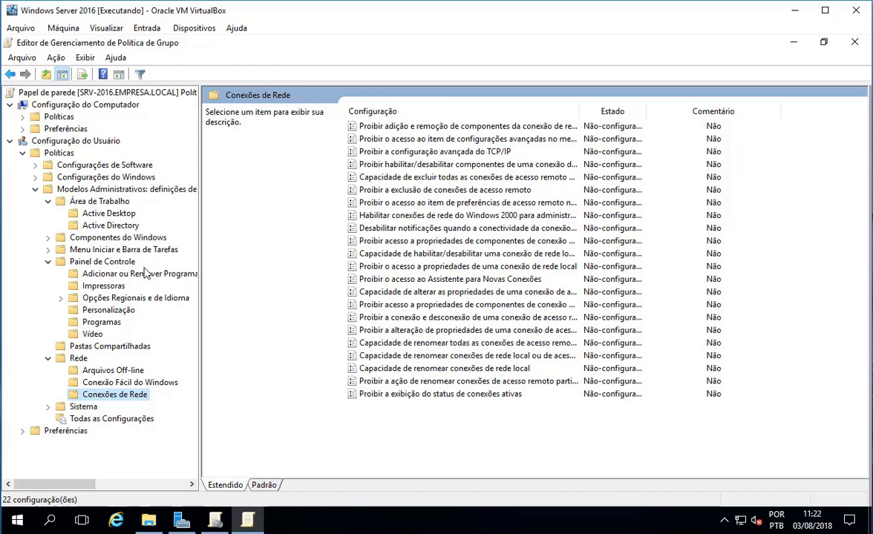
pyautogui.click(107, 214)
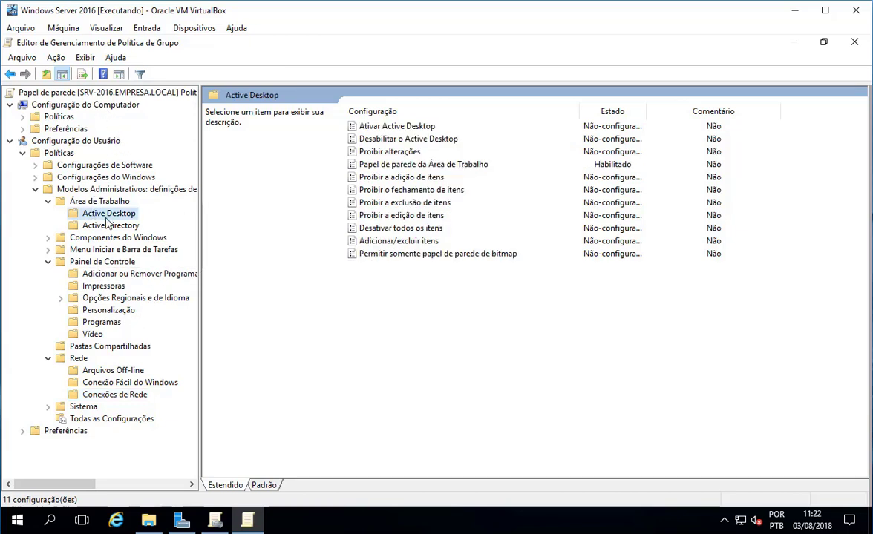
# Step: Close the policy editor and review the Papel de parede GPO's settings report, expanding Modelos Administrativos and Área de Trabalho/Active Desktop
pyautogui.click(854, 42)
pyautogui.click(804, 86)
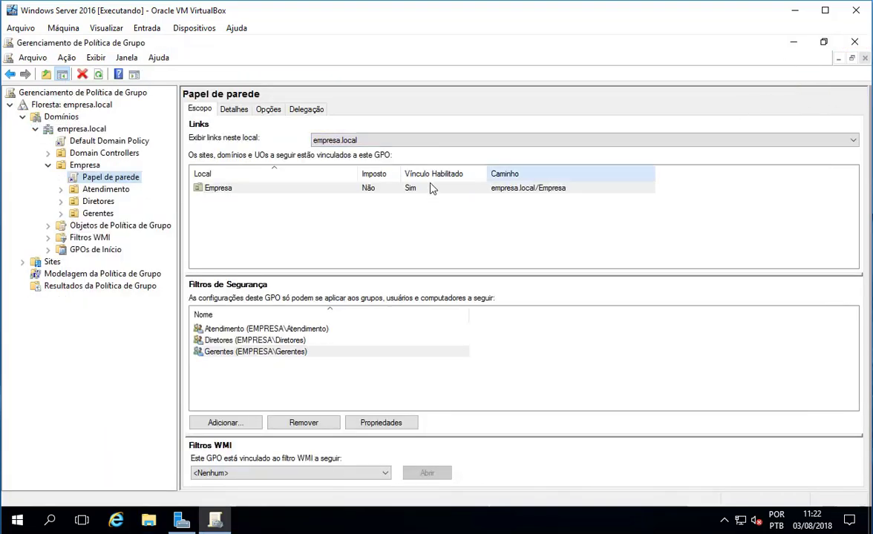
pyautogui.click(111, 176)
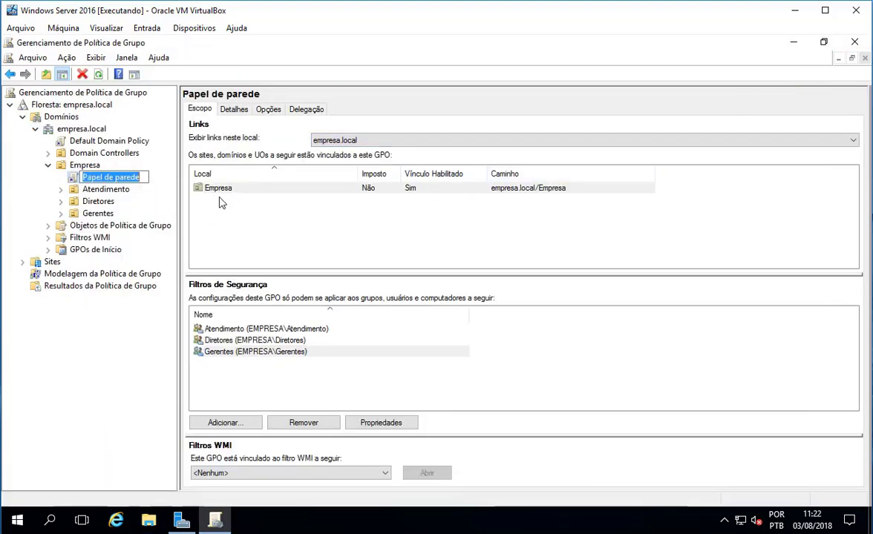
pyautogui.press('Return')
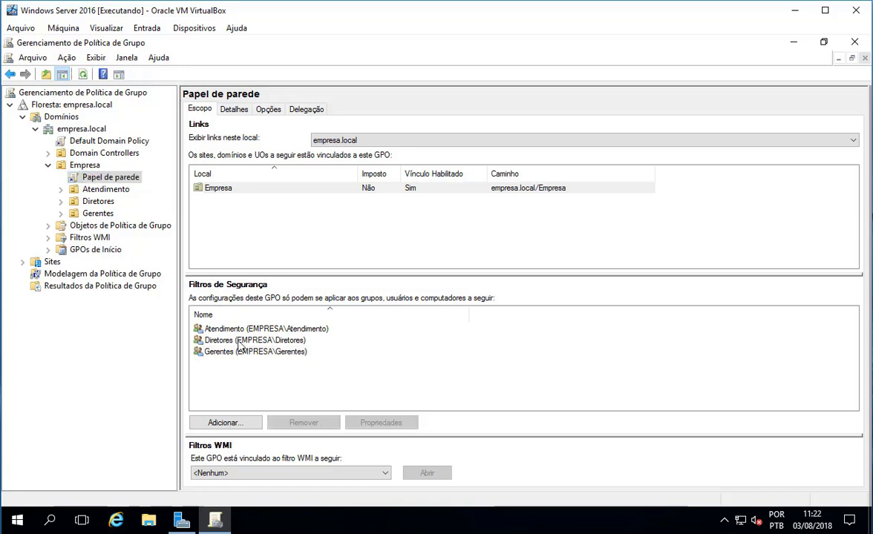
pyautogui.click(269, 109)
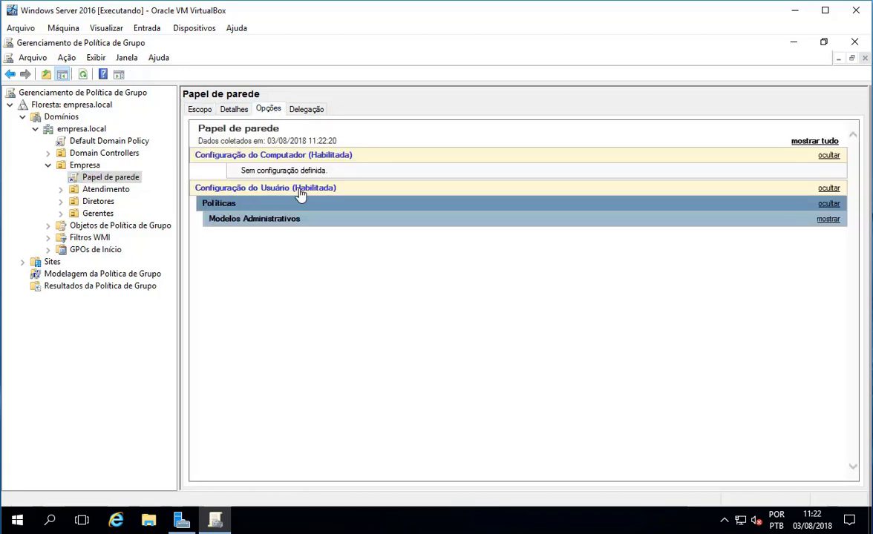
pyautogui.click(828, 219)
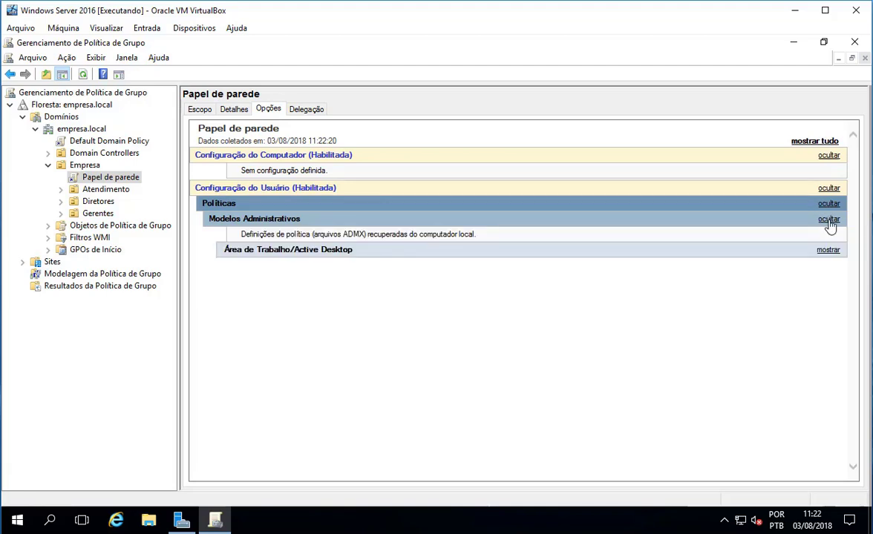
pyautogui.click(829, 250)
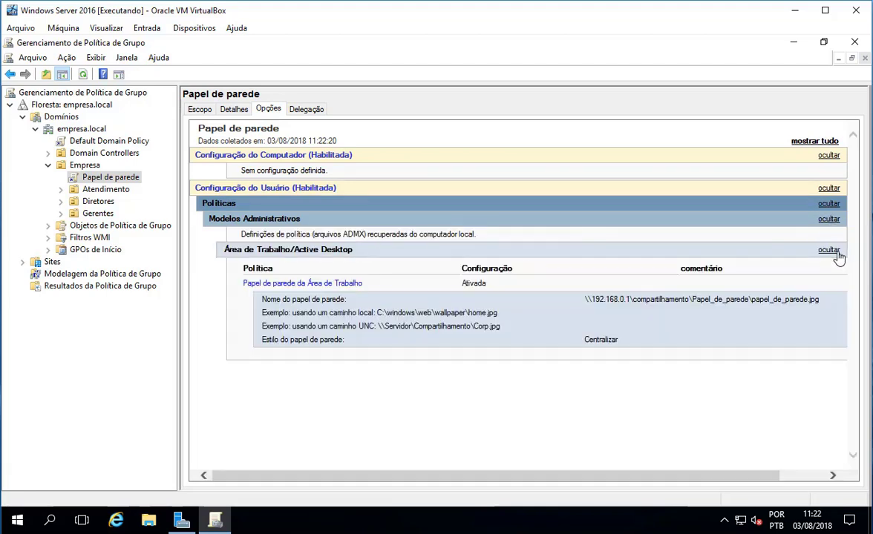